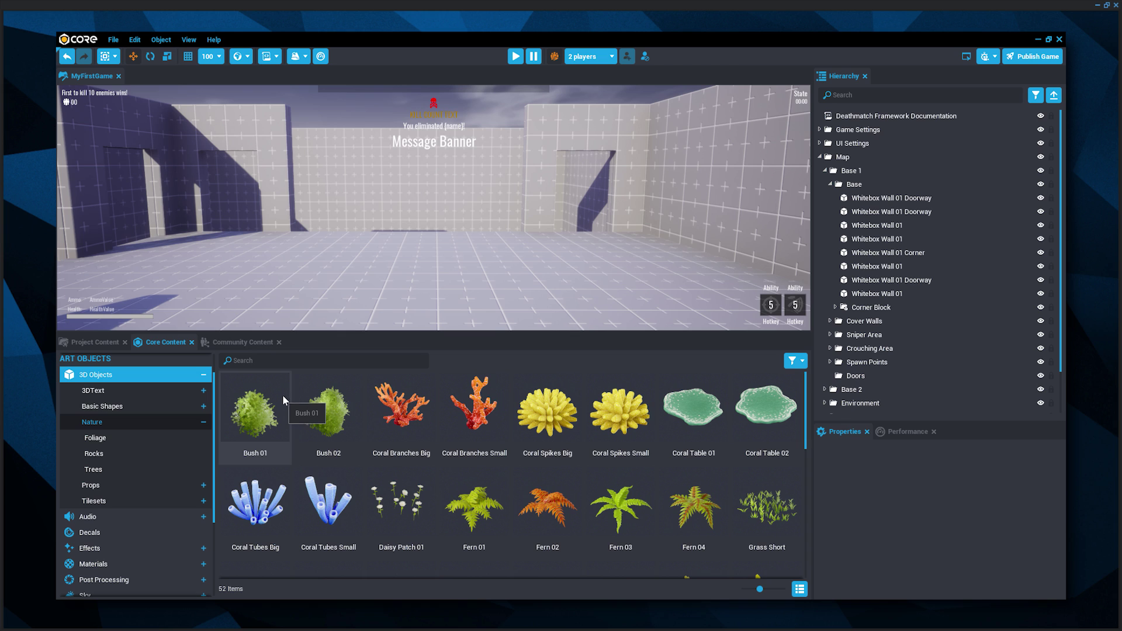
{"action": "left_click_drag", "start_coordinate": [357, 394], "coordinate": [488, 257]}
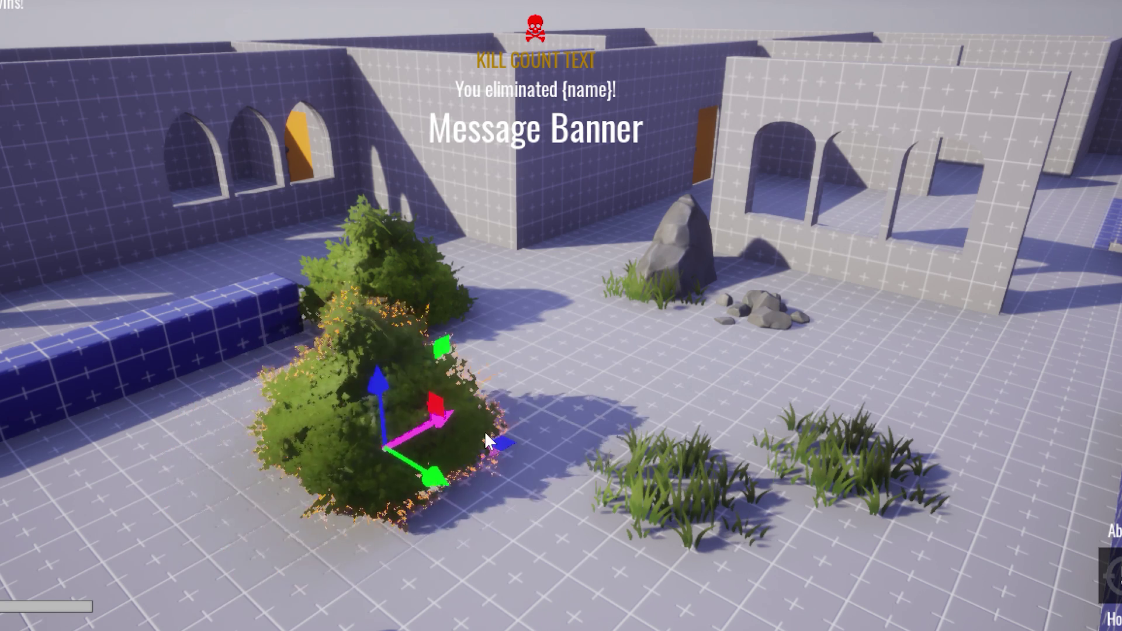
{"action": "left_click_drag", "start_coordinate": [487, 433], "coordinate": [866, 314]}
{"action": "left_click_drag", "start_coordinate": [768, 314], "coordinate": [1088, 374]}
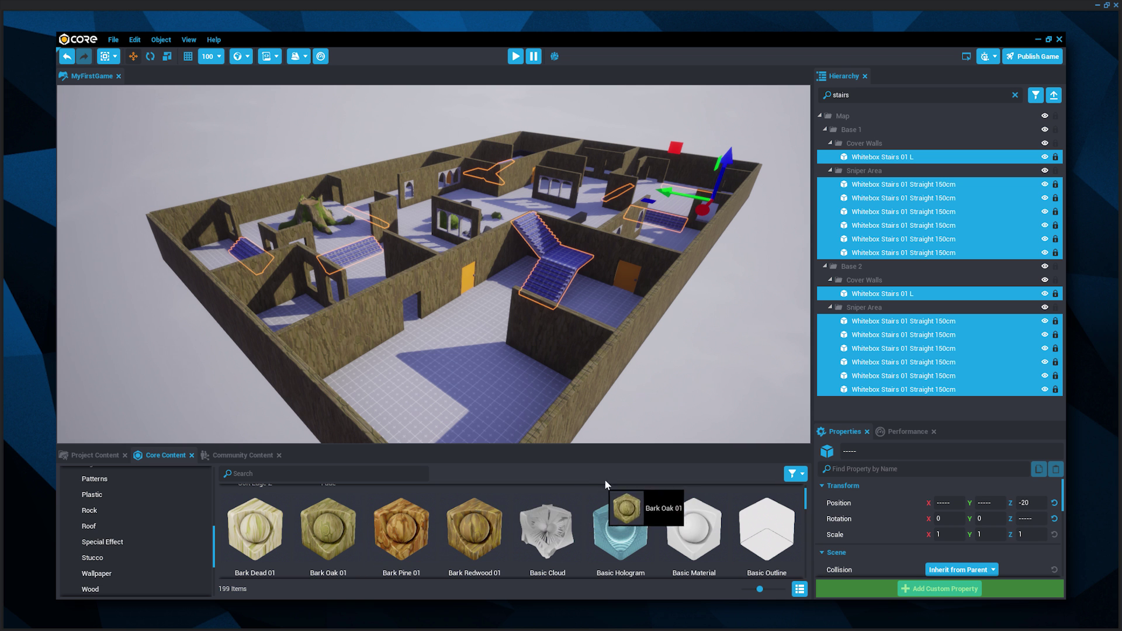
{"action": "left_click_drag", "start_coordinate": [604, 479], "coordinate": [867, 342]}
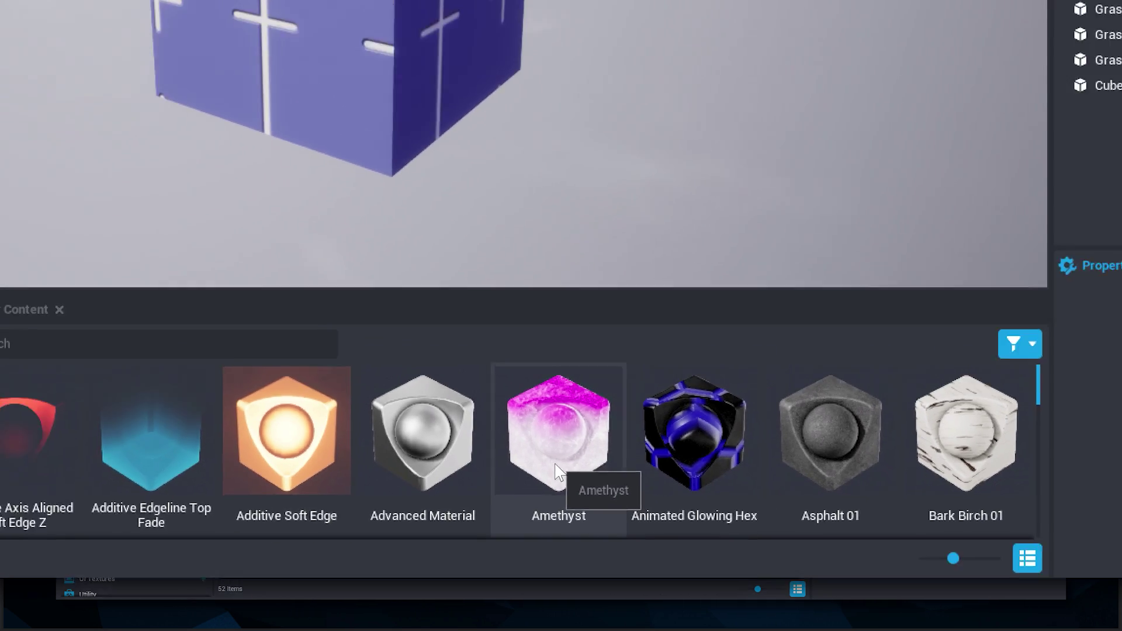
{"action": "left_click_drag", "start_coordinate": [547, 522], "coordinate": [439, 334]}
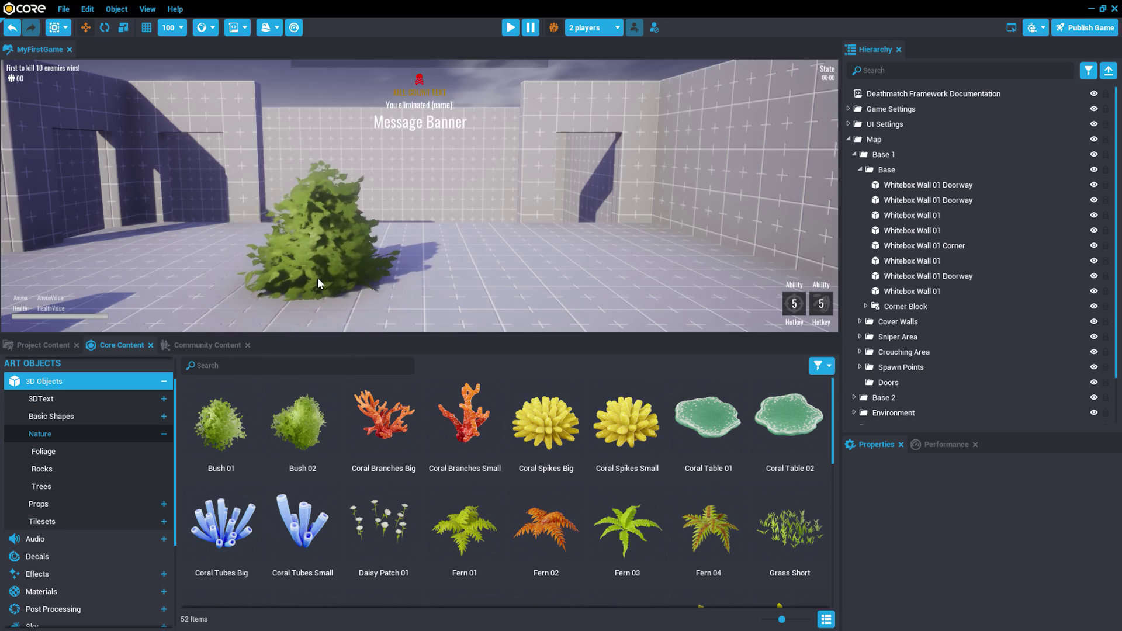
Place a Bush 02, a Coral Spikes Big and a Fern 03 on the arena floor
{"action": "left_click_drag", "start_coordinate": [303, 421], "coordinate": [468, 276]}
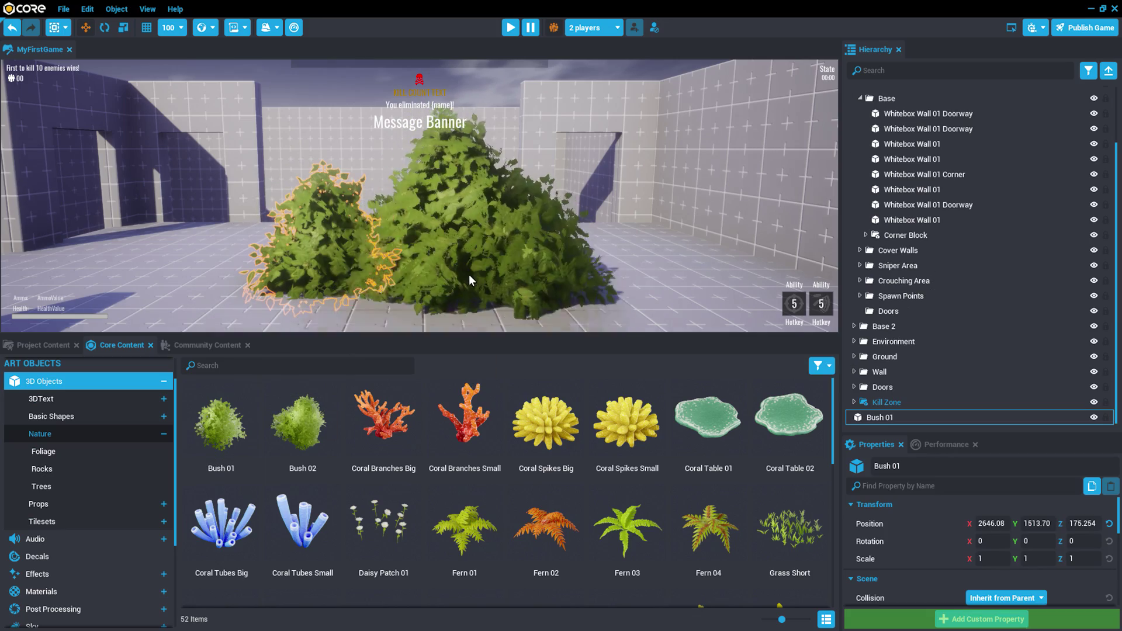
{"action": "left_click_drag", "start_coordinate": [576, 430], "coordinate": [660, 288]}
{"action": "left_click_drag", "start_coordinate": [627, 527], "coordinate": [541, 303]}
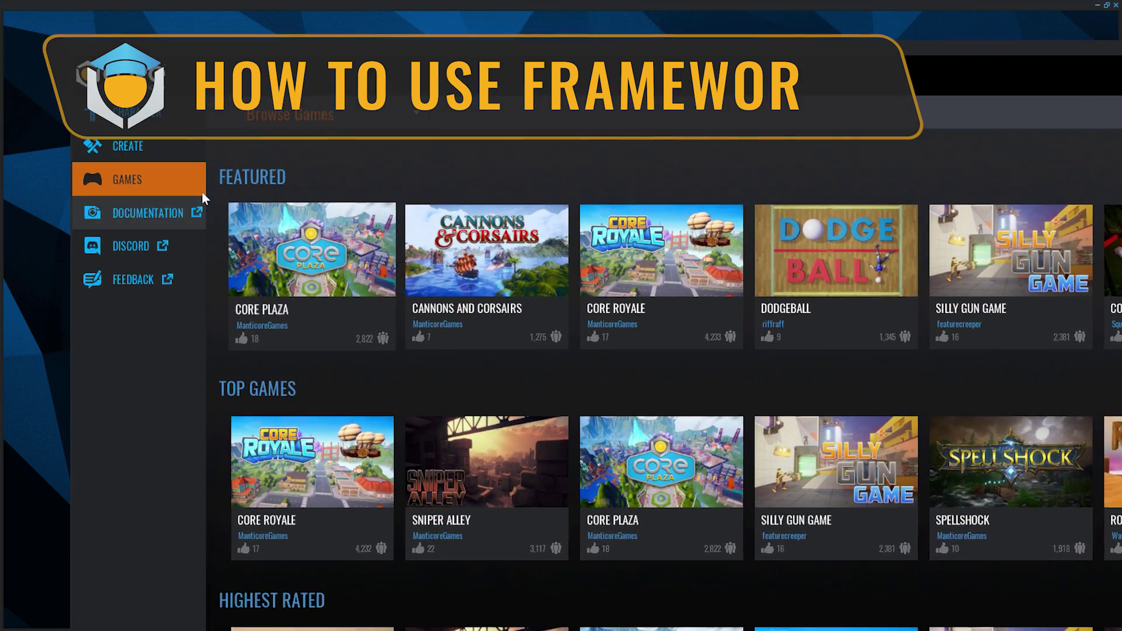
Begin a new project in the creation area and view the available Core game frameworks
{"action": "left_click", "coordinate": [169, 142]}
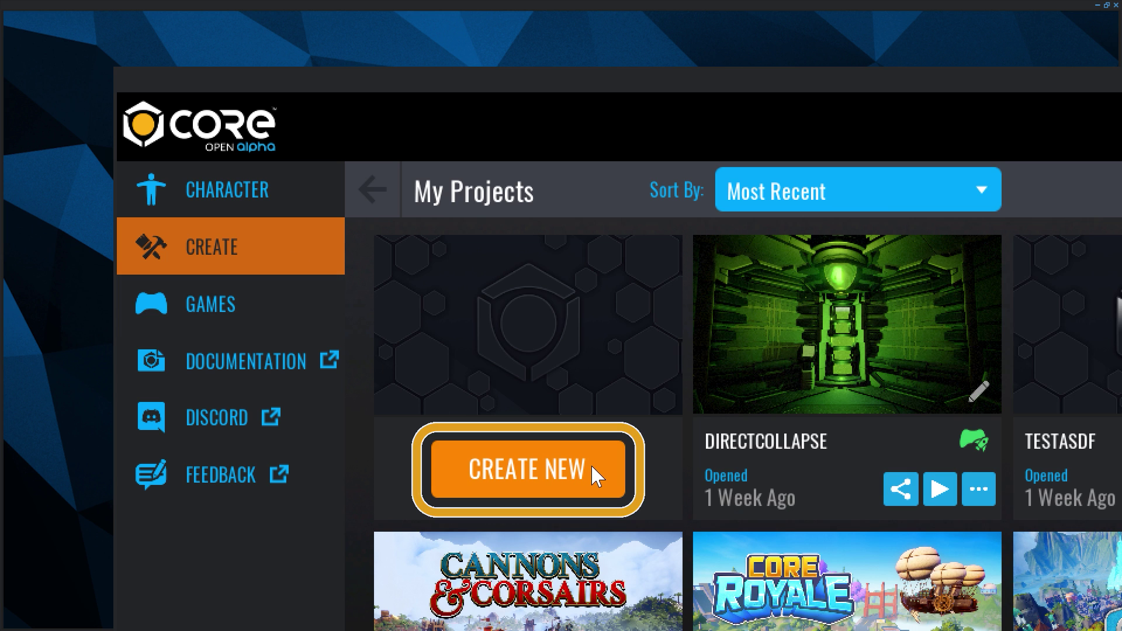
{"action": "left_click", "coordinate": [591, 464]}
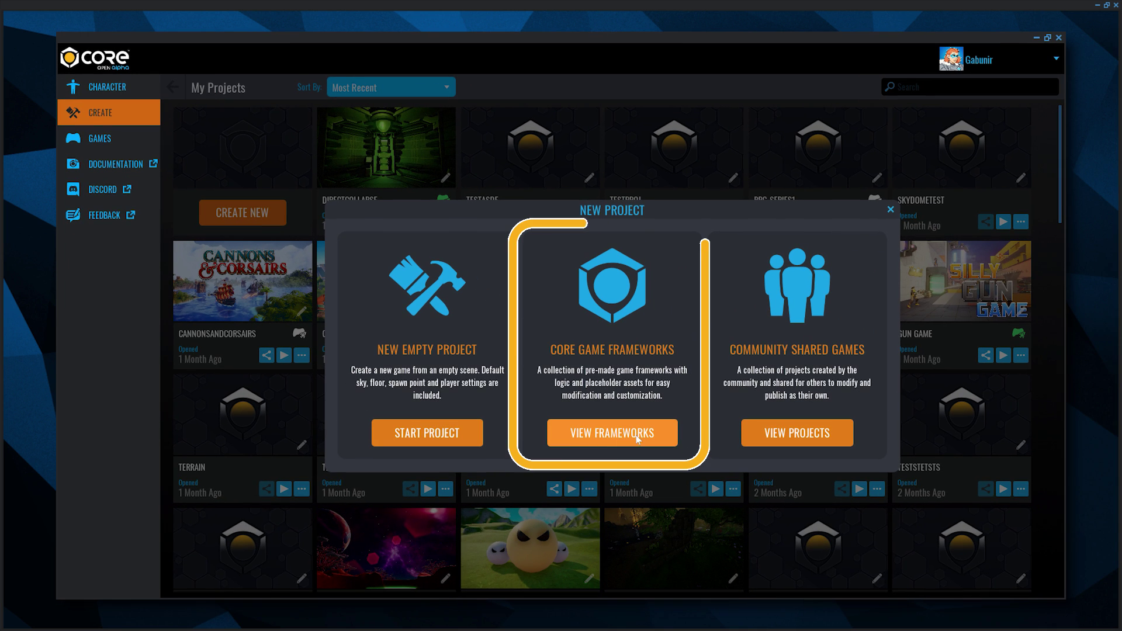
{"action": "left_click", "coordinate": [663, 433]}
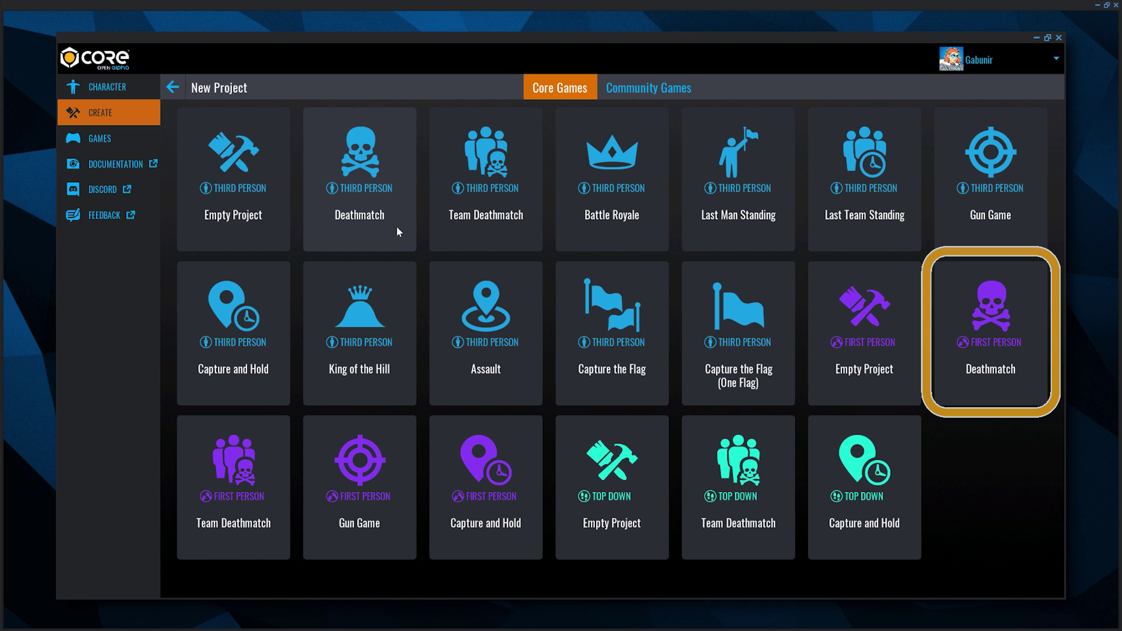
Create a project named MyFirstGame from the third-person Deathmatch framework
{"action": "left_click", "coordinate": [396, 228]}
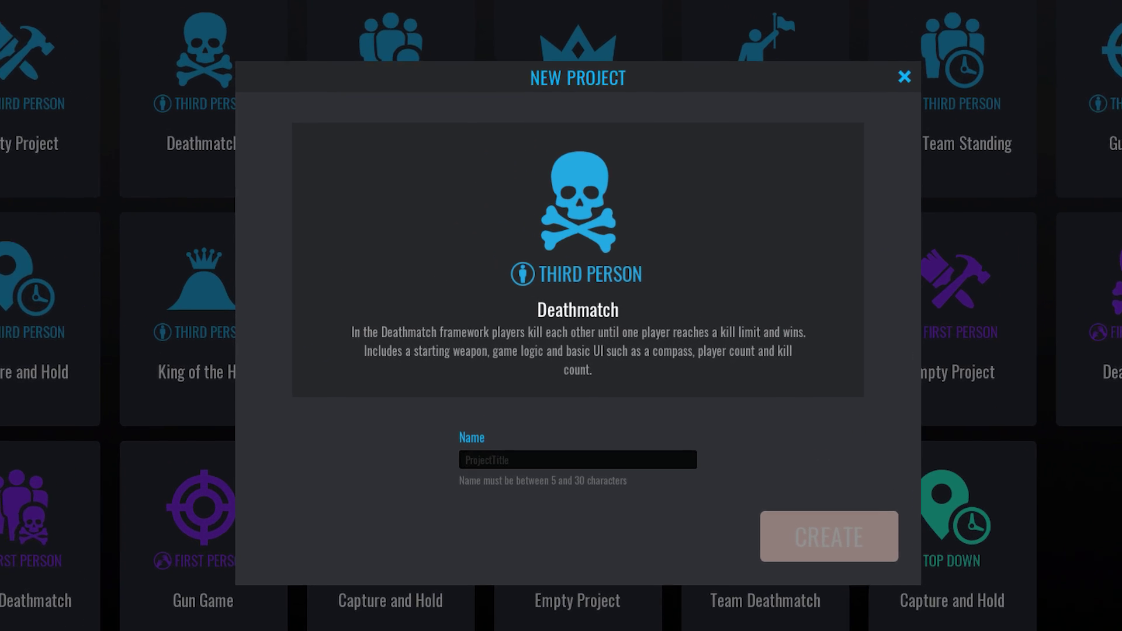
{"action": "type", "text": "My"}
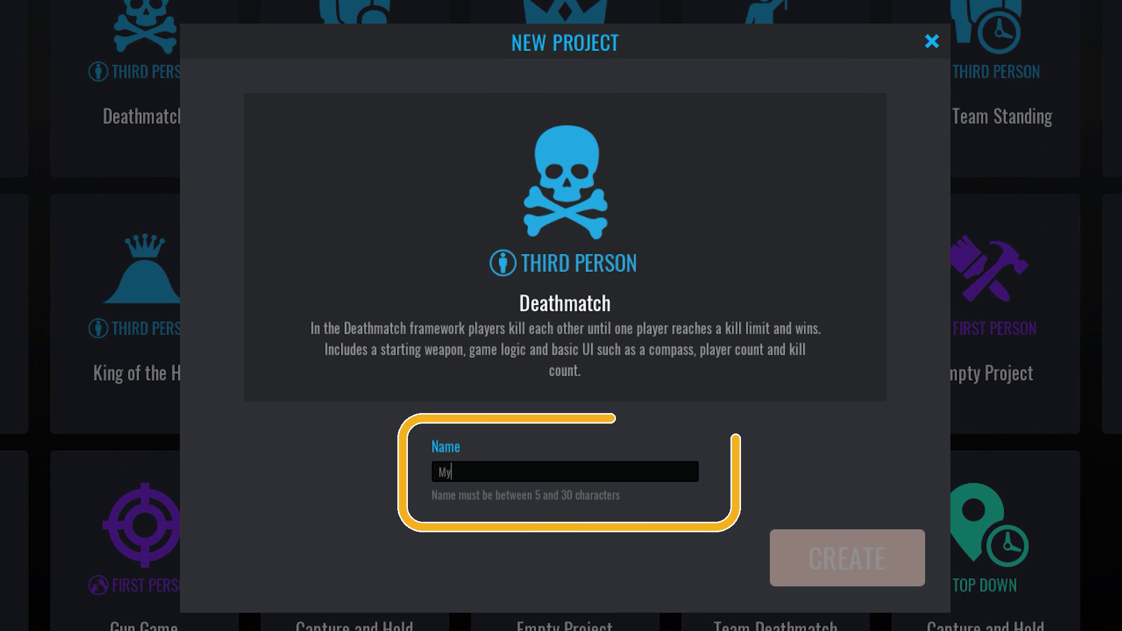
{"action": "type", "text": "FirstGame"}
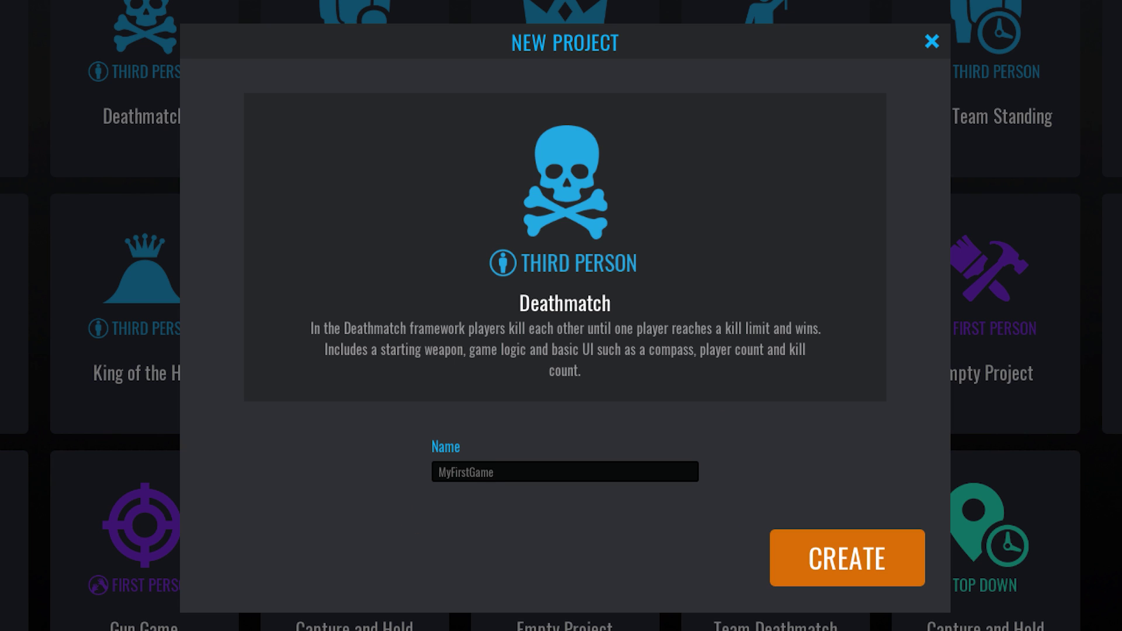
{"action": "left_click", "coordinate": [896, 570]}
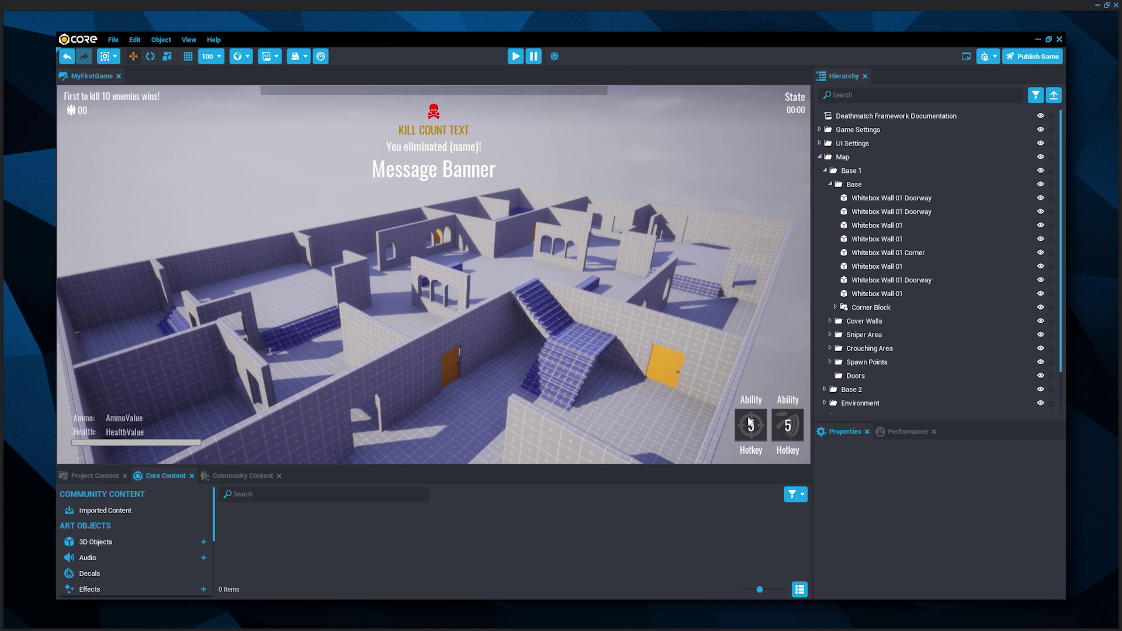
Preview the game and test the character's firing, forward movement, jumping and crouching
{"action": "key", "text": "equal"}
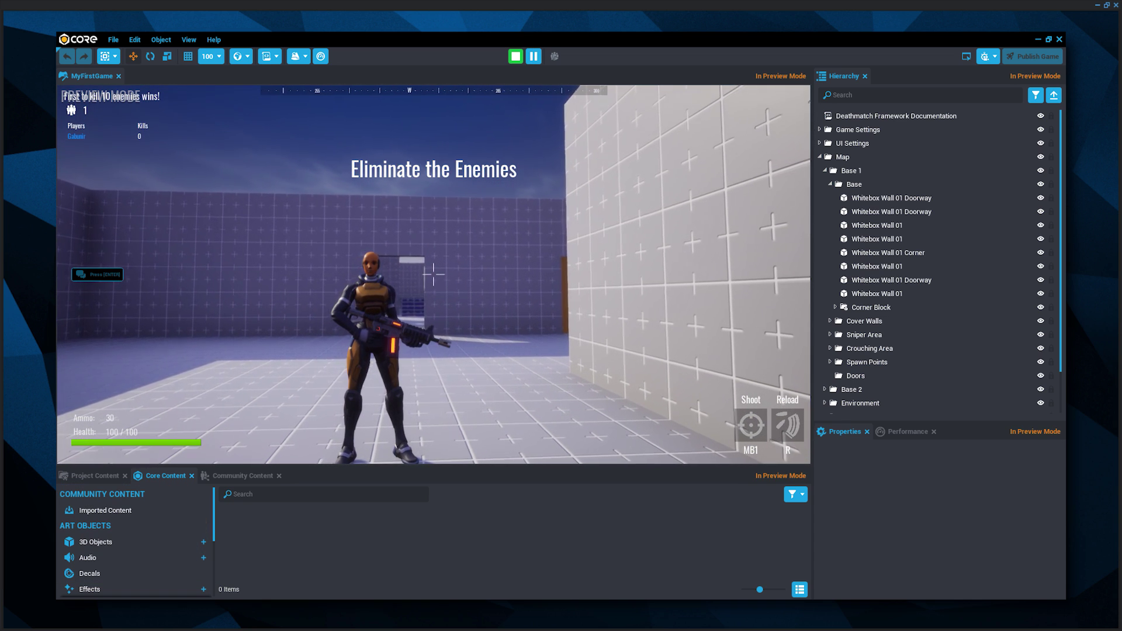
{"action": "left_click", "coordinate": [434, 274]}
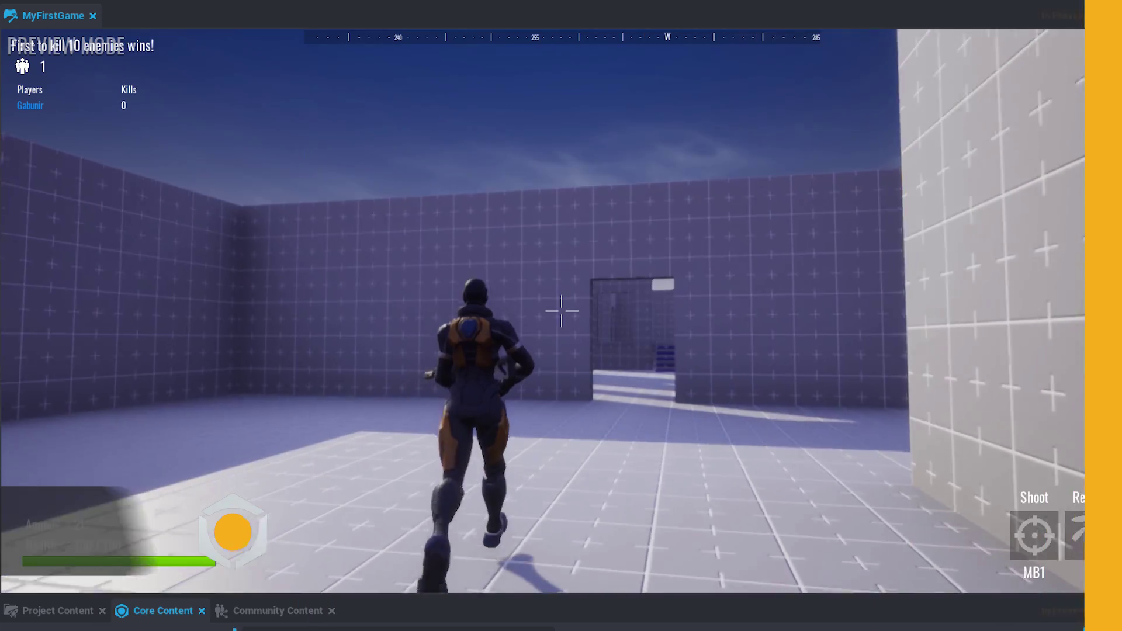
{"action": "key", "text": "w"}
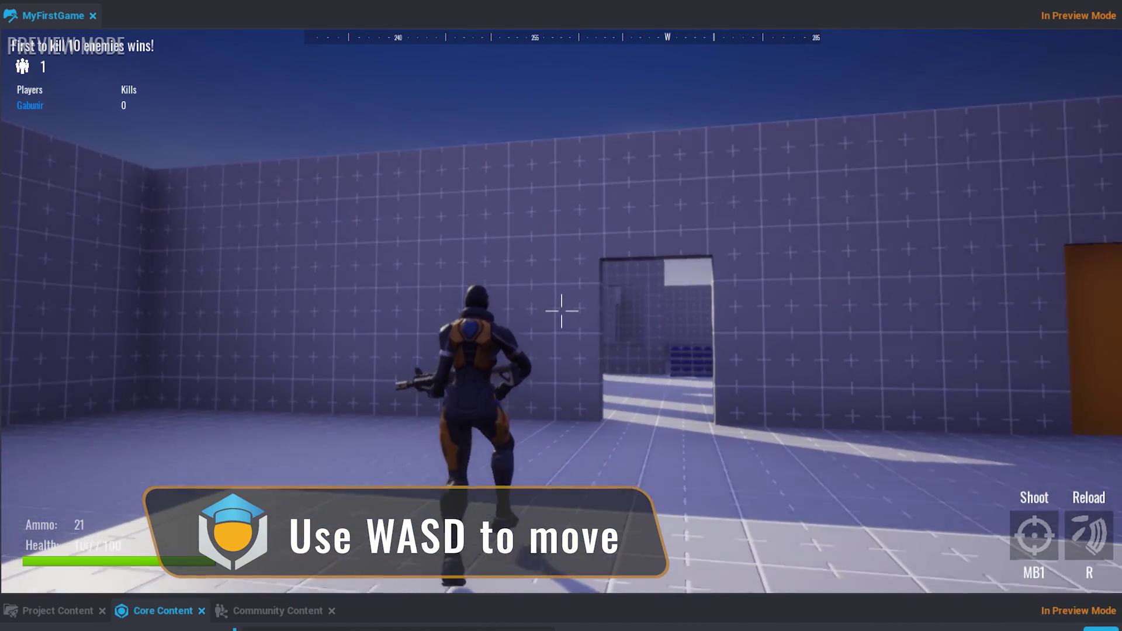
{"action": "key", "text": "space"}
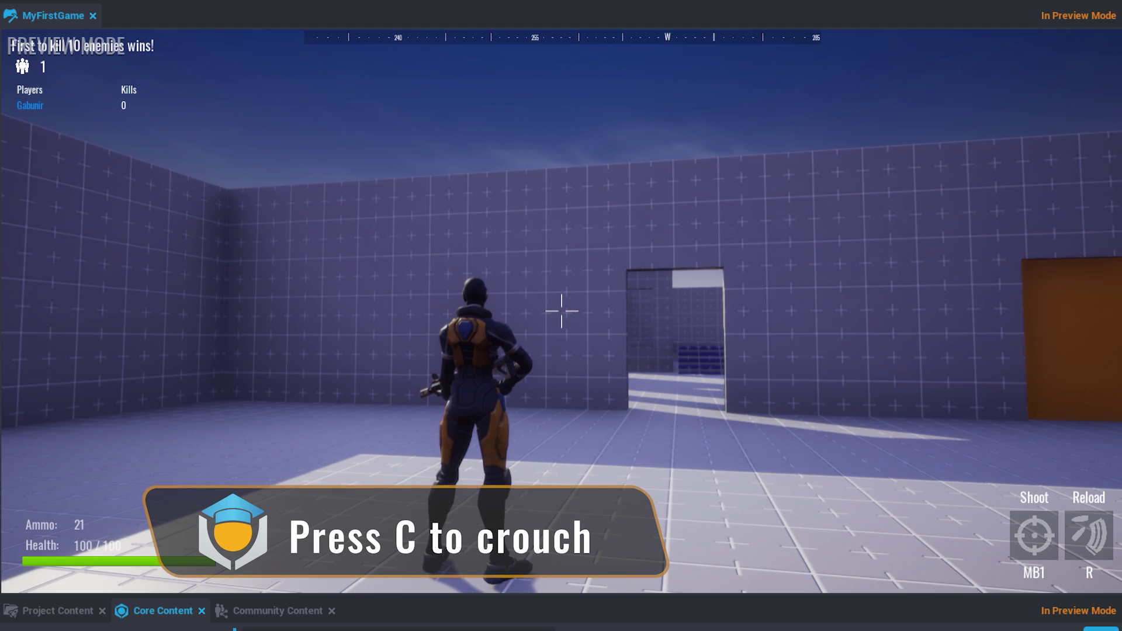
{"action": "key", "text": "c"}
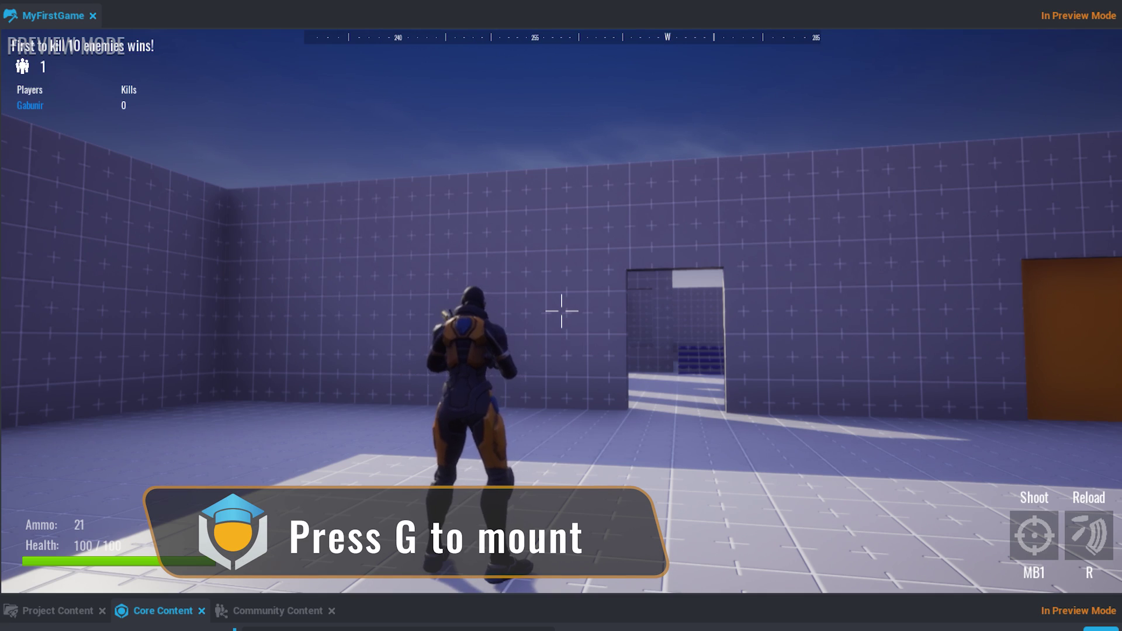
{"action": "key", "text": "g"}
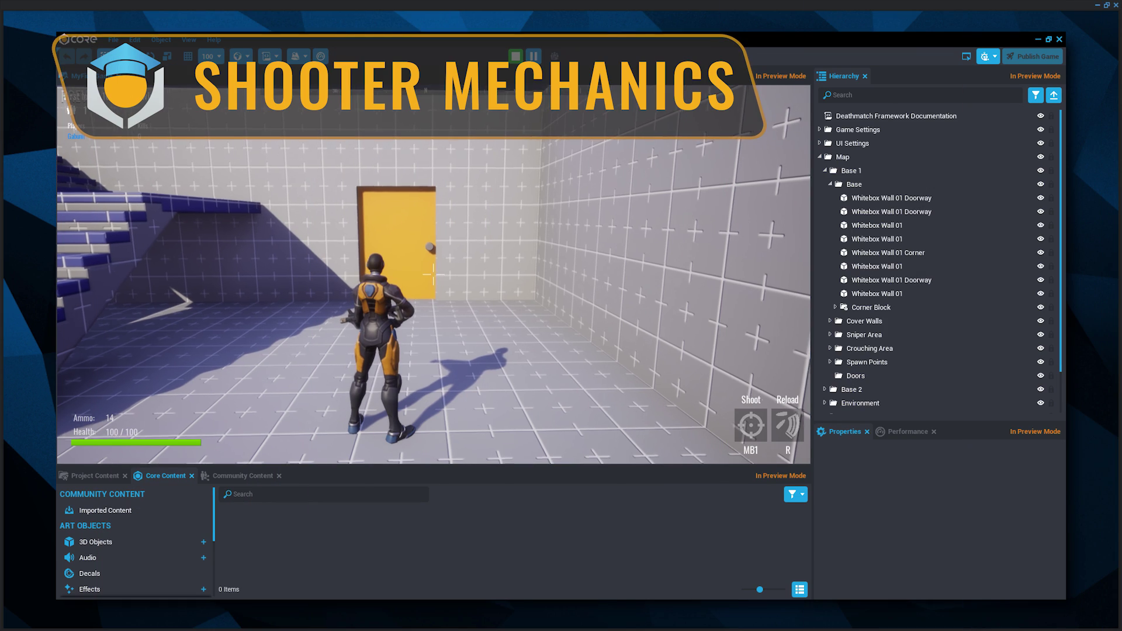
Test firing at the wall beside the yellow door and opening the door, and stop the preview
{"action": "left_click", "coordinate": [433, 275]}
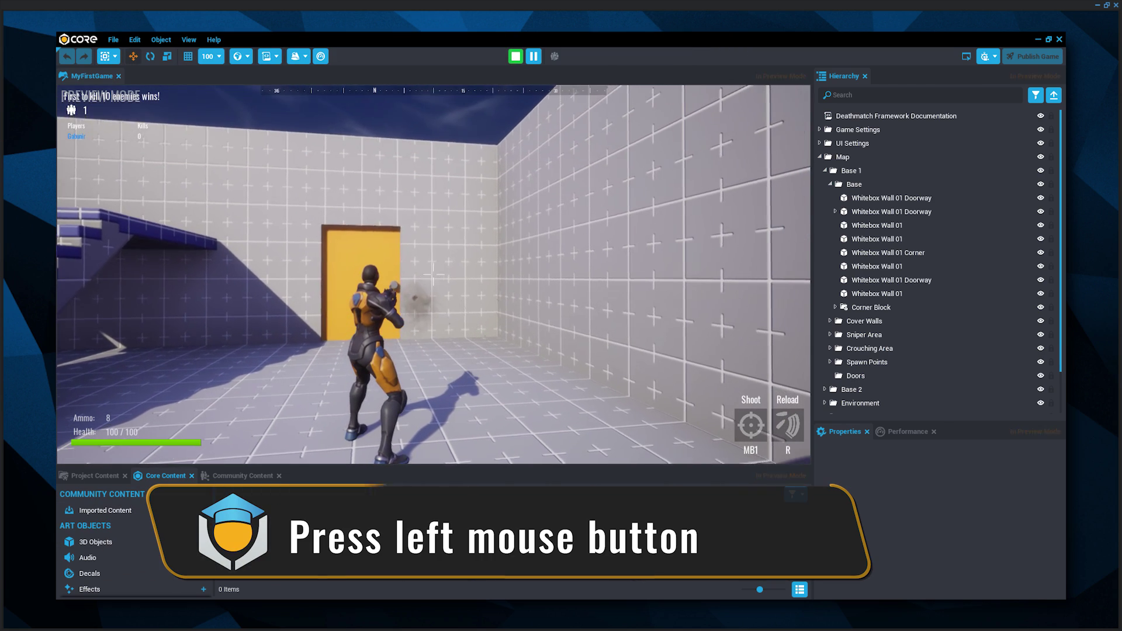
{"action": "left_click", "coordinate": [433, 275]}
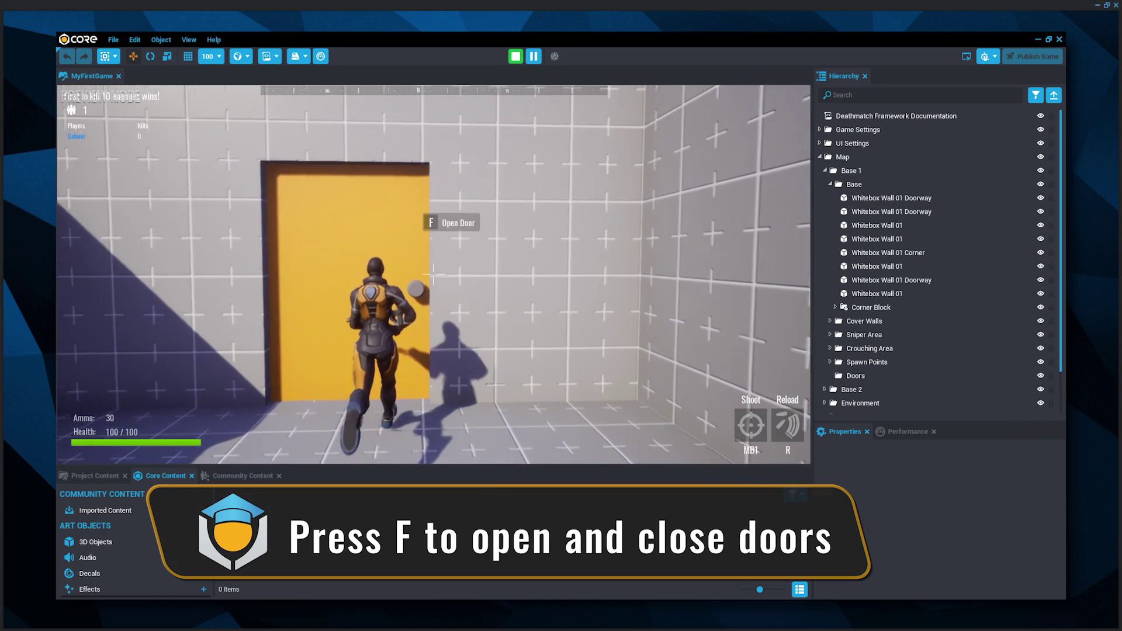
{"action": "key", "text": "w"}
{"action": "key", "text": "f"}
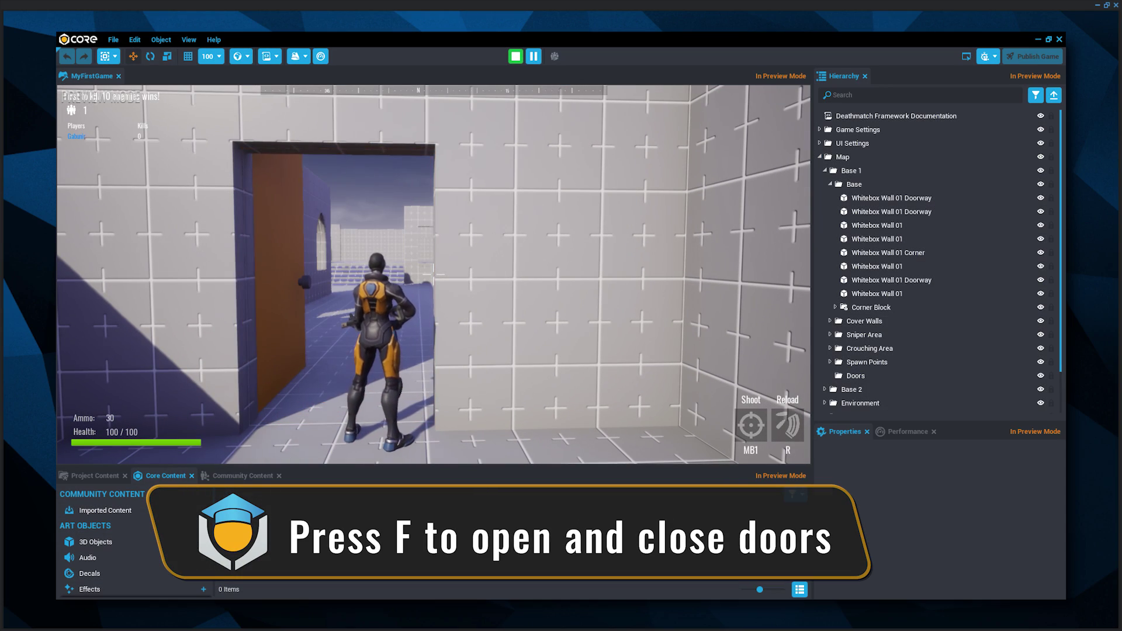
{"action": "key", "text": "w"}
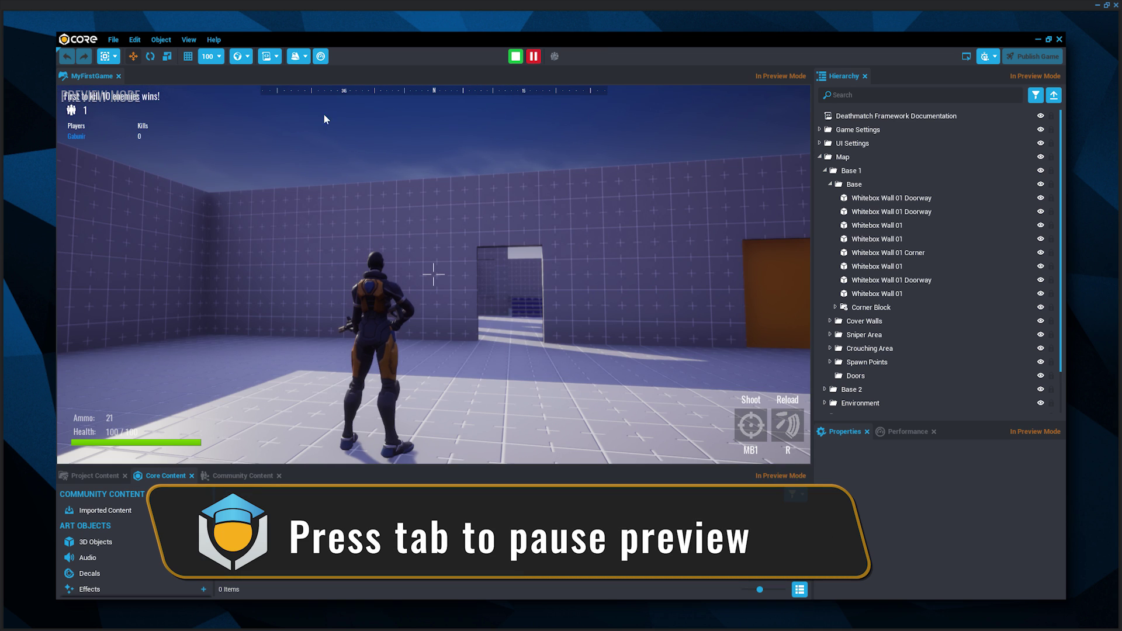
{"action": "left_click", "coordinate": [517, 58]}
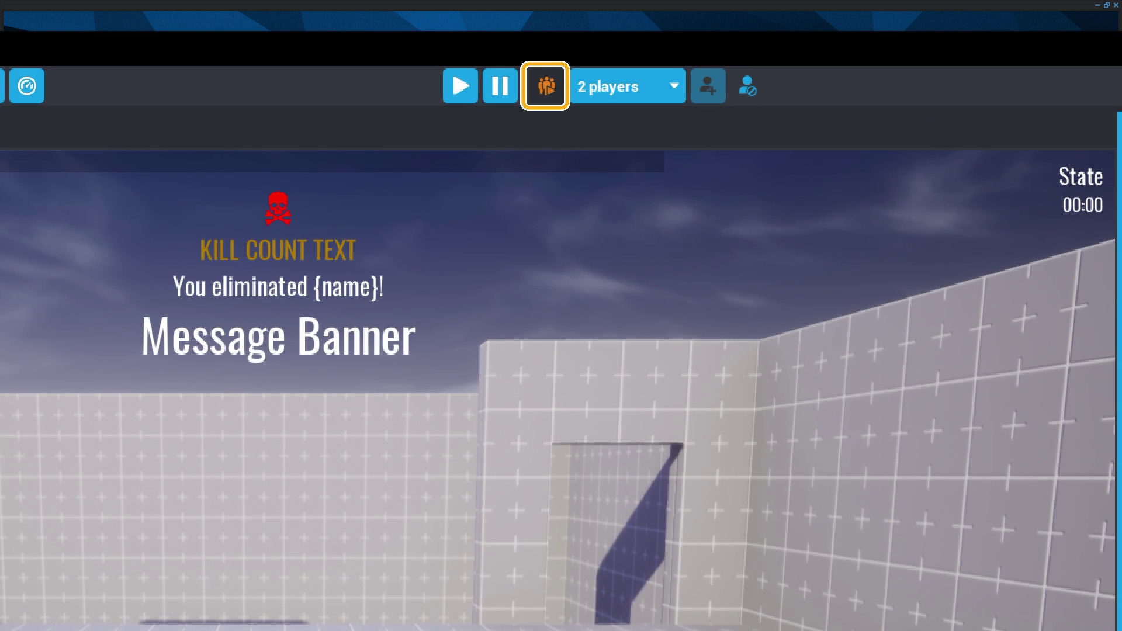
Start a multiplayer preview with 2 players and switch a player window to full screen and back to windowed
{"action": "left_click", "coordinate": [471, 100]}
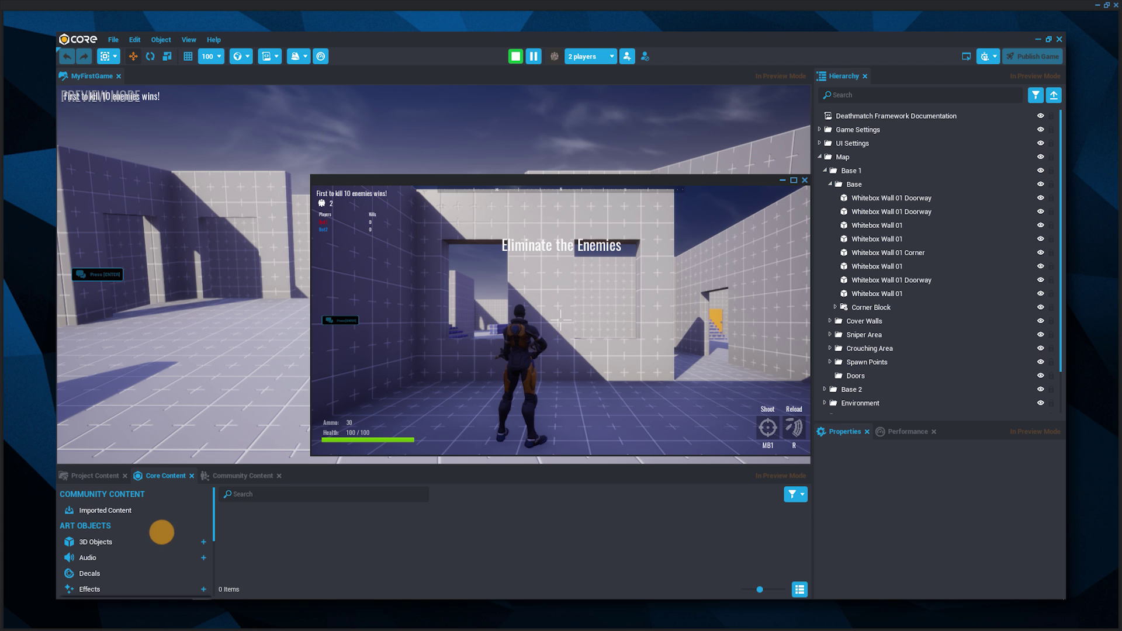
{"action": "key", "text": "alt+Return"}
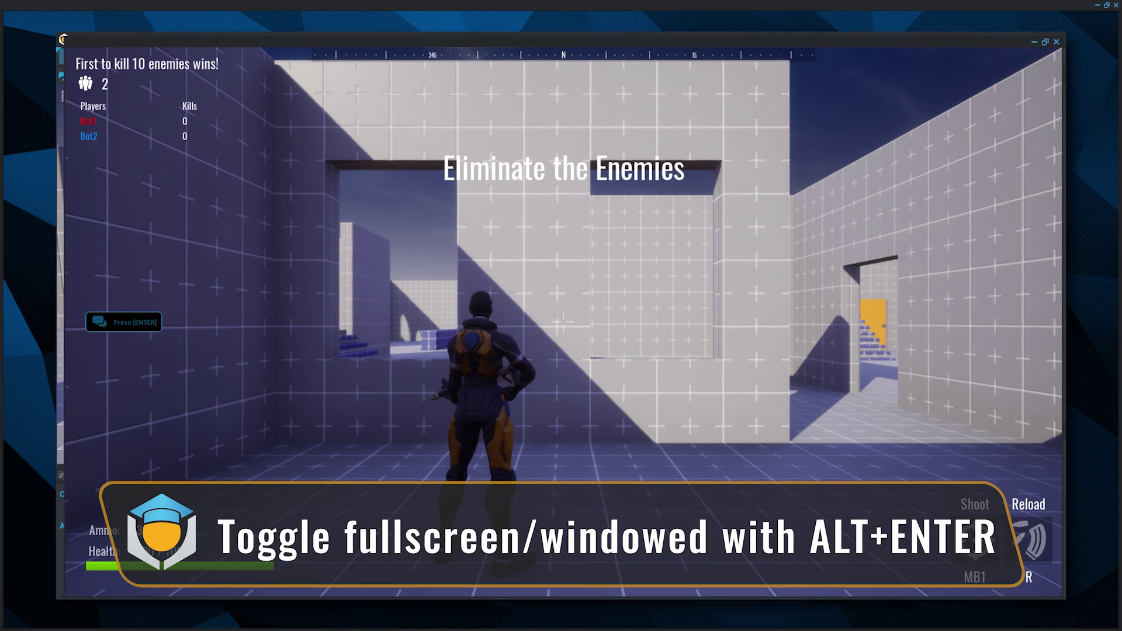
{"action": "key", "text": "alt+Return"}
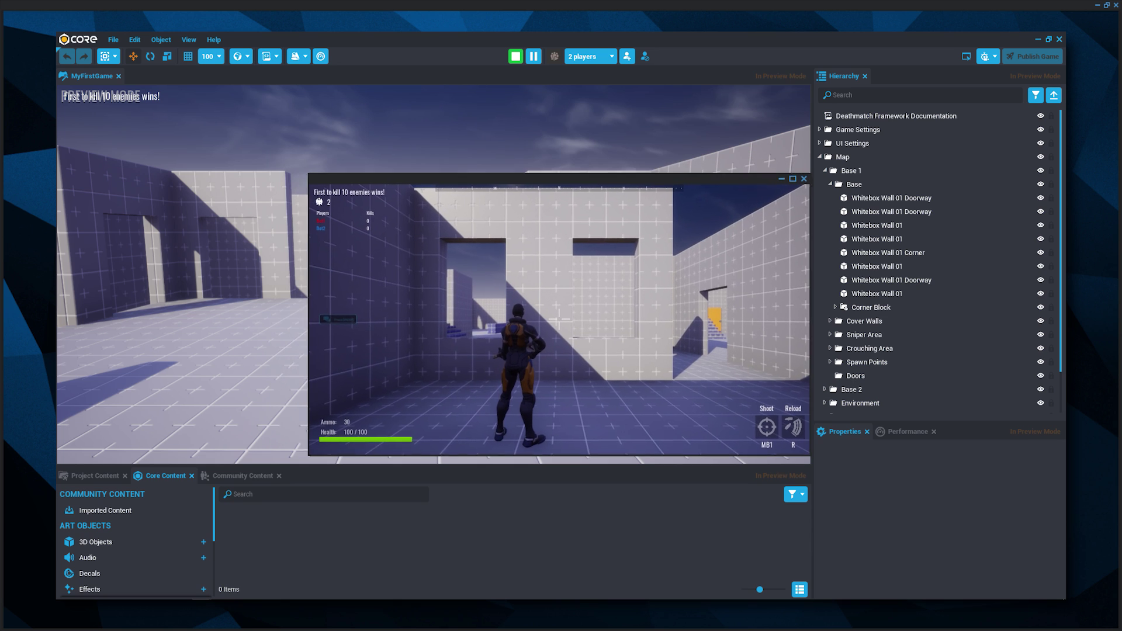
Dock the two player windows side by side in the upper half of the screen and test walking forward
{"action": "key", "text": "super+Left"}
{"action": "key", "text": "super+Up"}
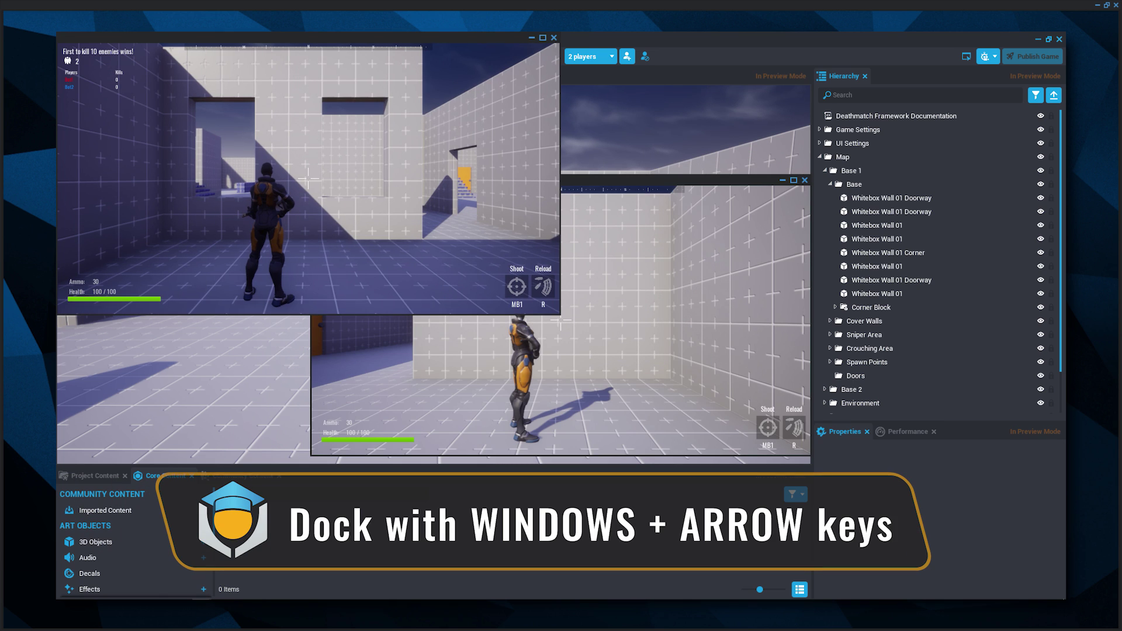
{"action": "key", "text": "alt+Tab"}
{"action": "key", "text": "super+Right"}
{"action": "key", "text": "super+Up"}
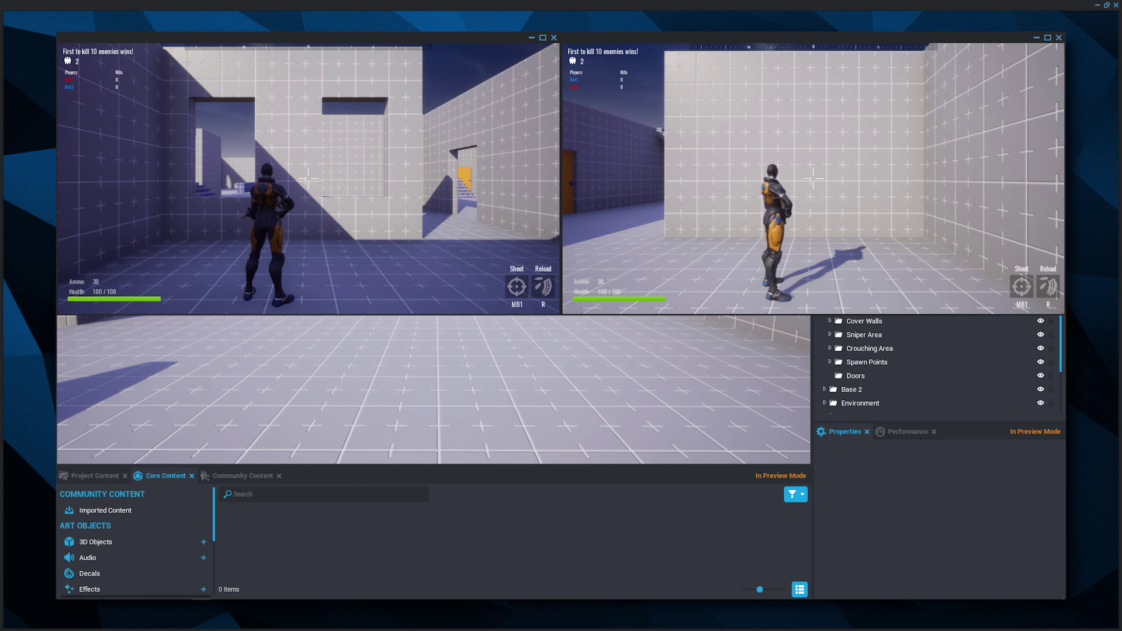
{"action": "key", "text": "w"}
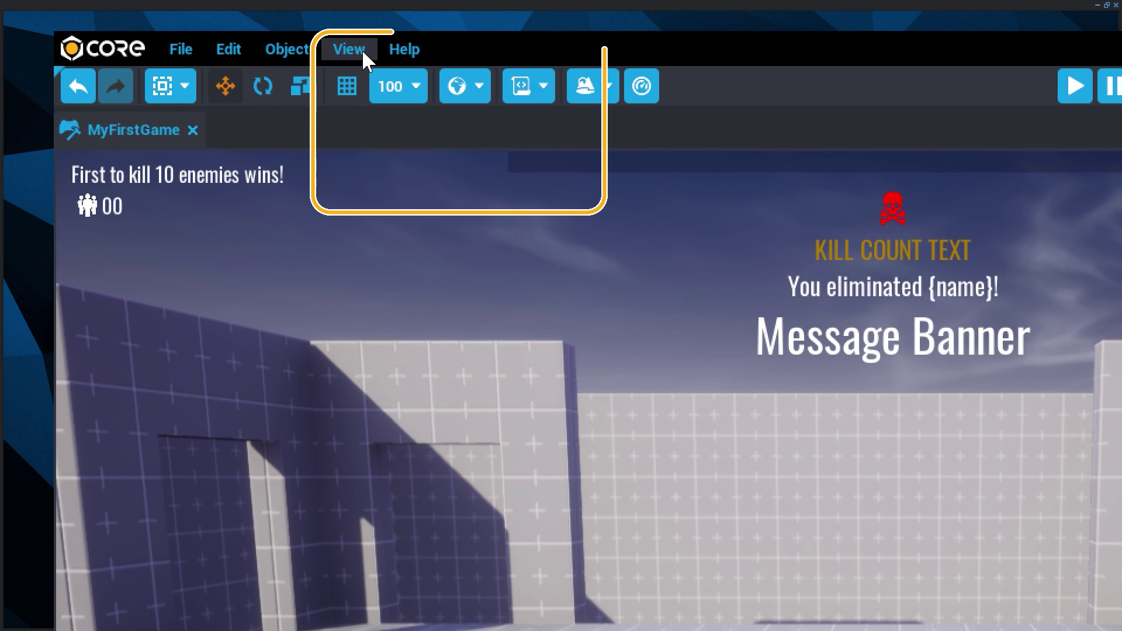
Show the Core Content library and expand its 3D Objects and Nature categories
{"action": "left_click", "coordinate": [362, 49]}
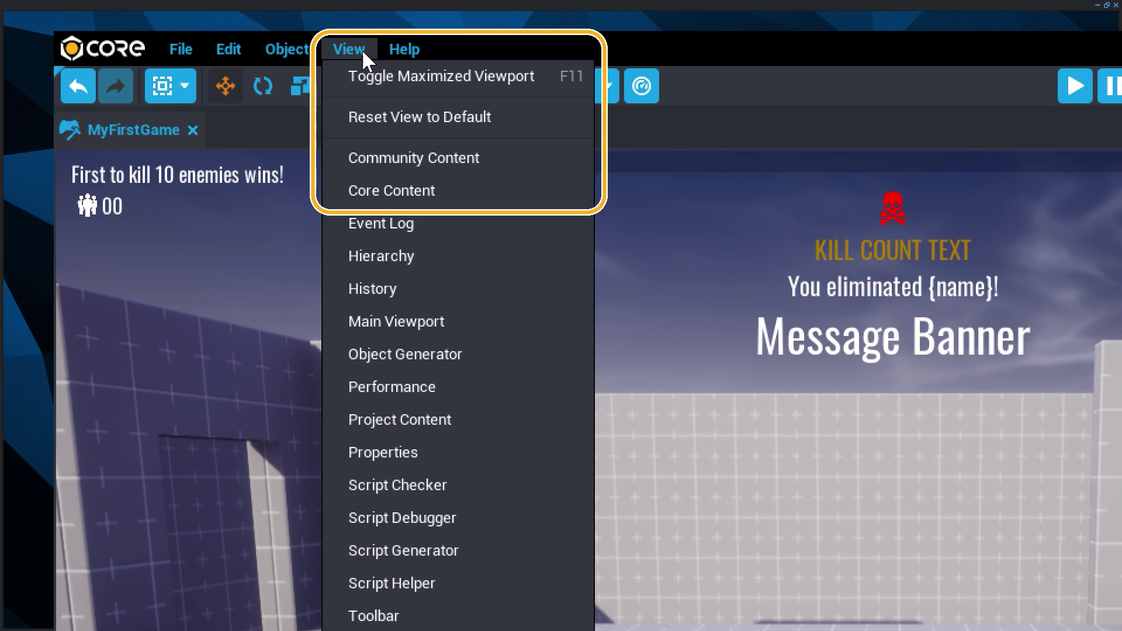
{"action": "left_click", "coordinate": [453, 193]}
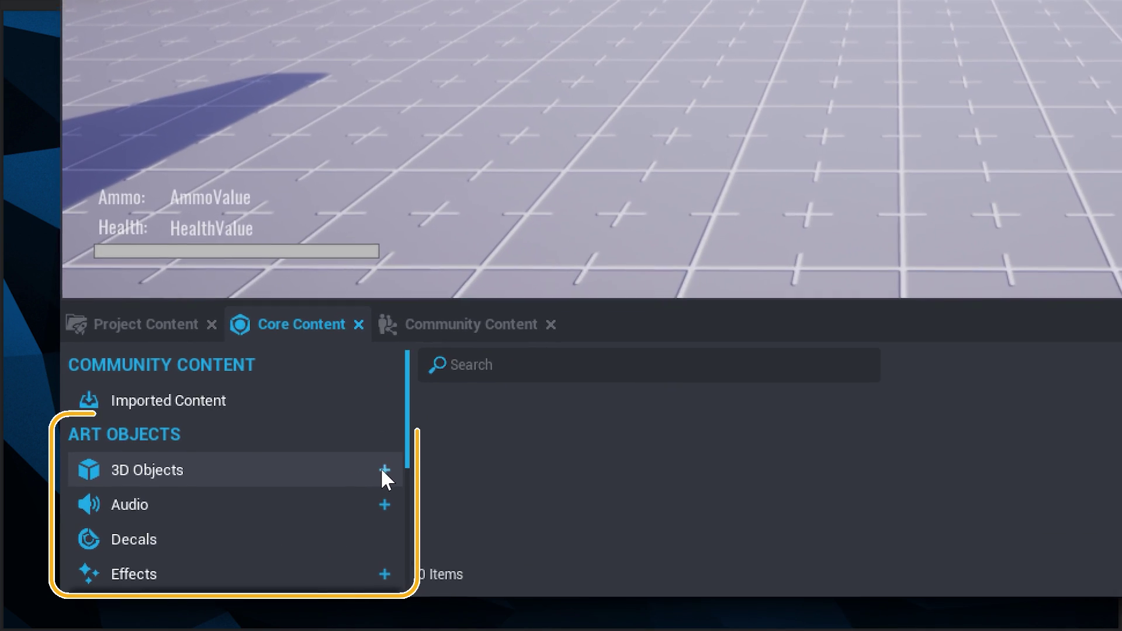
{"action": "left_click", "coordinate": [383, 469]}
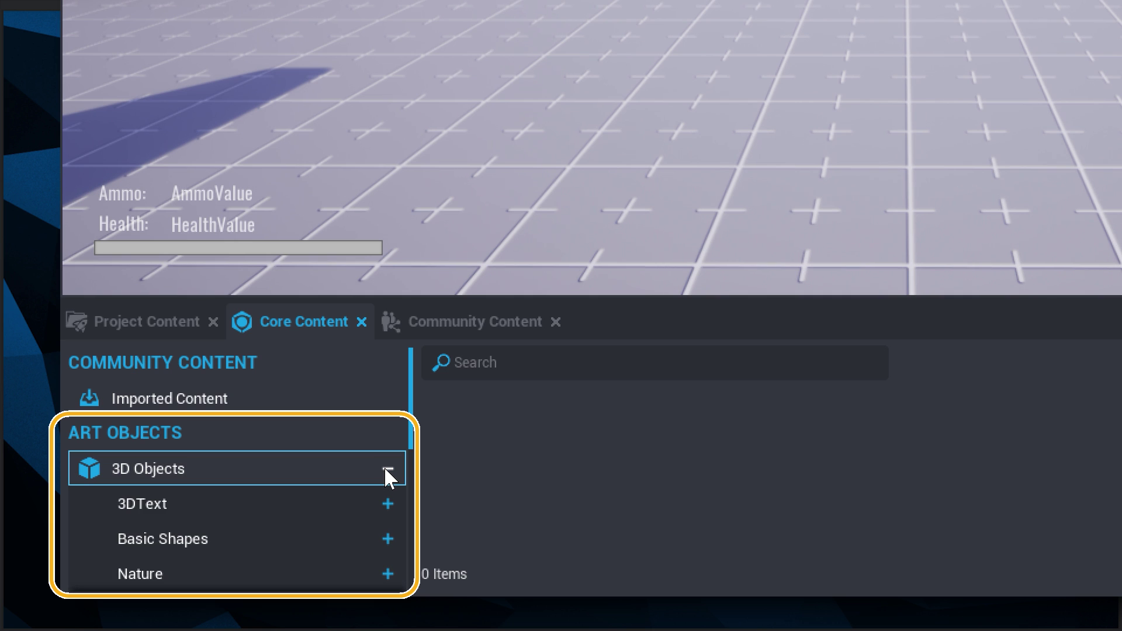
{"action": "scroll", "coordinate": [384, 466], "scroll_direction": "down", "scroll_amount": 2}
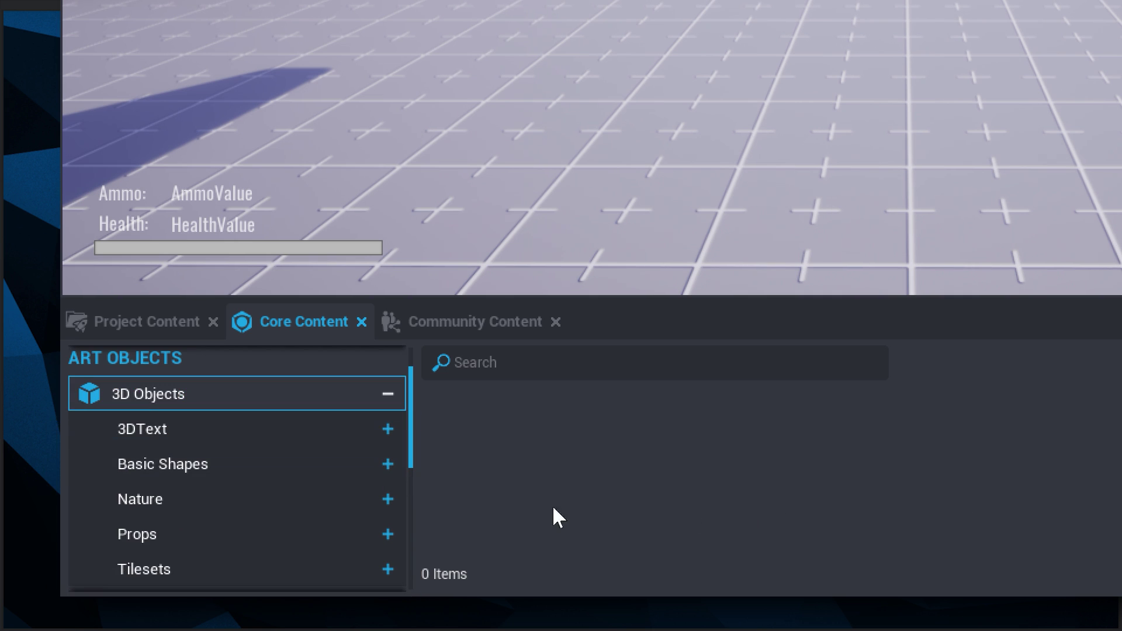
{"action": "left_click", "coordinate": [384, 506]}
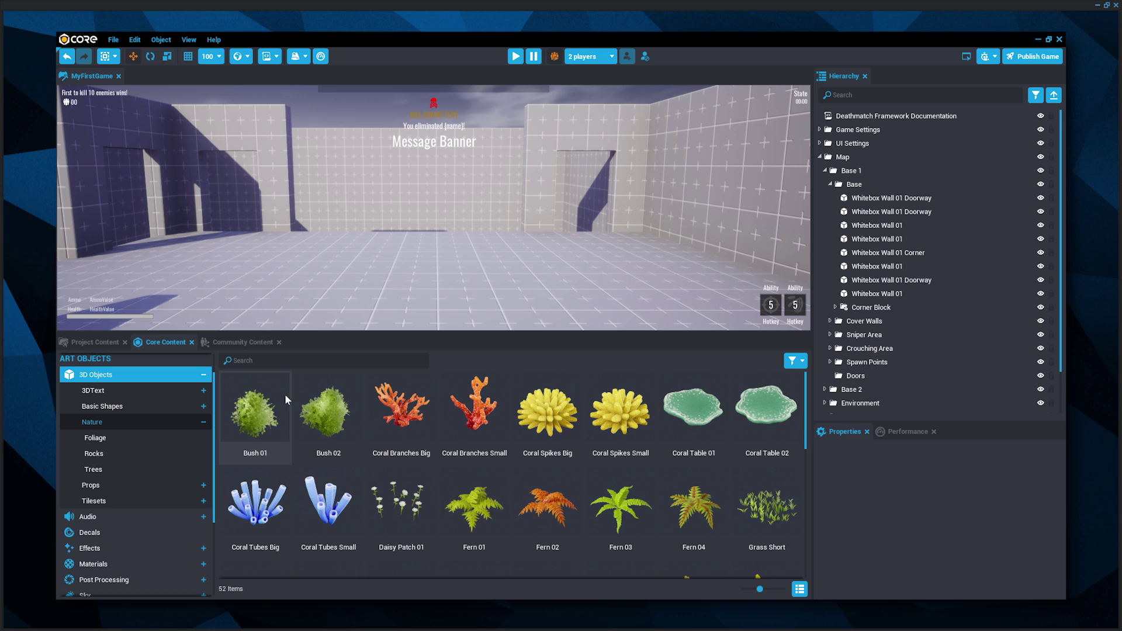
Place a Bush 01 and a Bush 02 next to each other on the arena floor
{"action": "left_click_drag", "start_coordinate": [282, 399], "coordinate": [343, 281]}
{"action": "left_click_drag", "start_coordinate": [357, 394], "coordinate": [489, 256]}
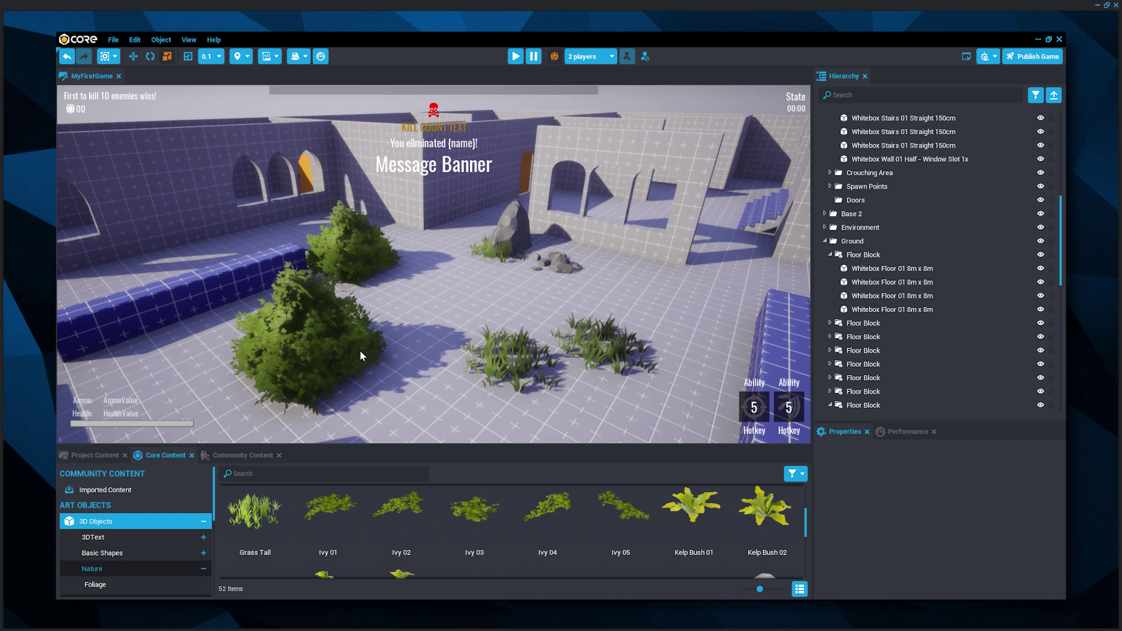
Activate the Translate tool and move the selected bush across the arena floor
{"action": "left_click", "coordinate": [360, 350]}
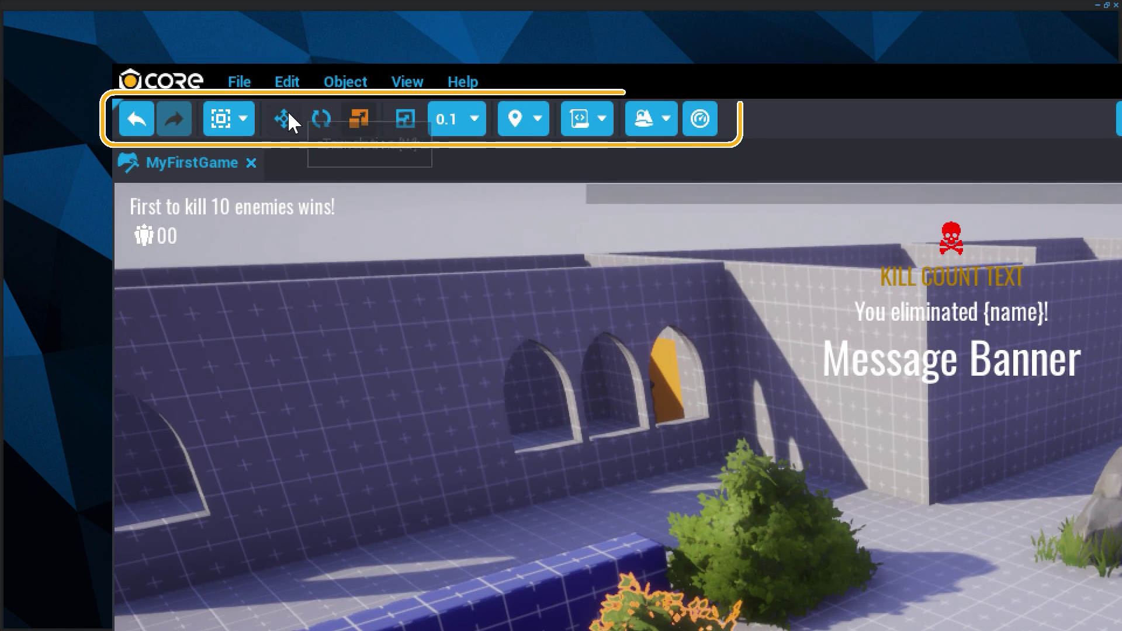
{"action": "left_click", "coordinate": [202, 82]}
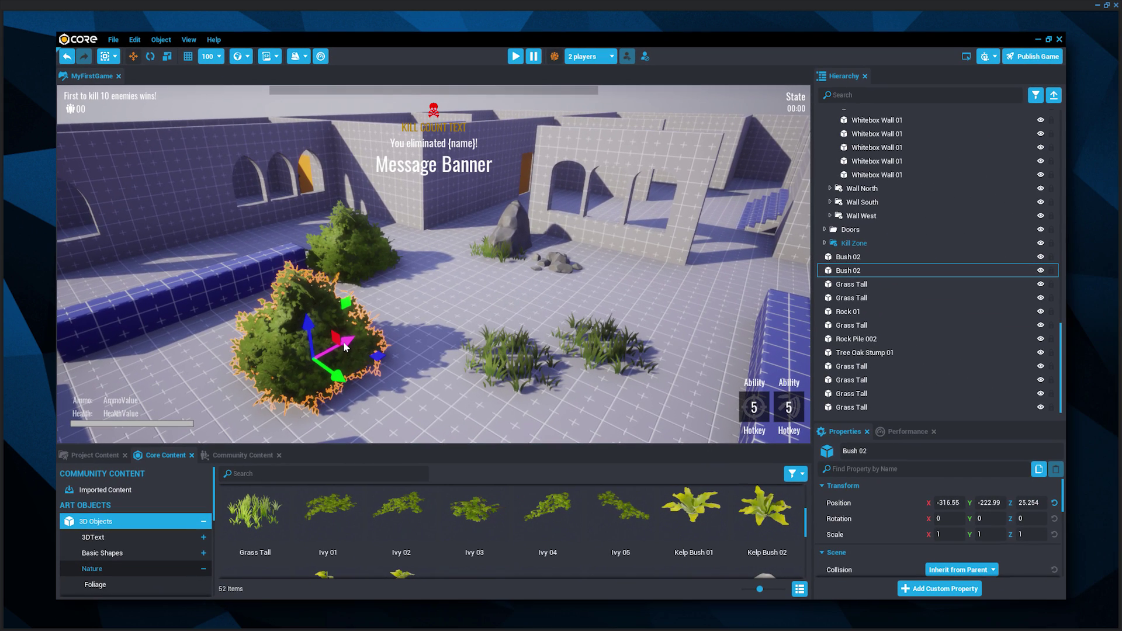
{"action": "left_click_drag", "start_coordinate": [343, 341], "coordinate": [760, 332]}
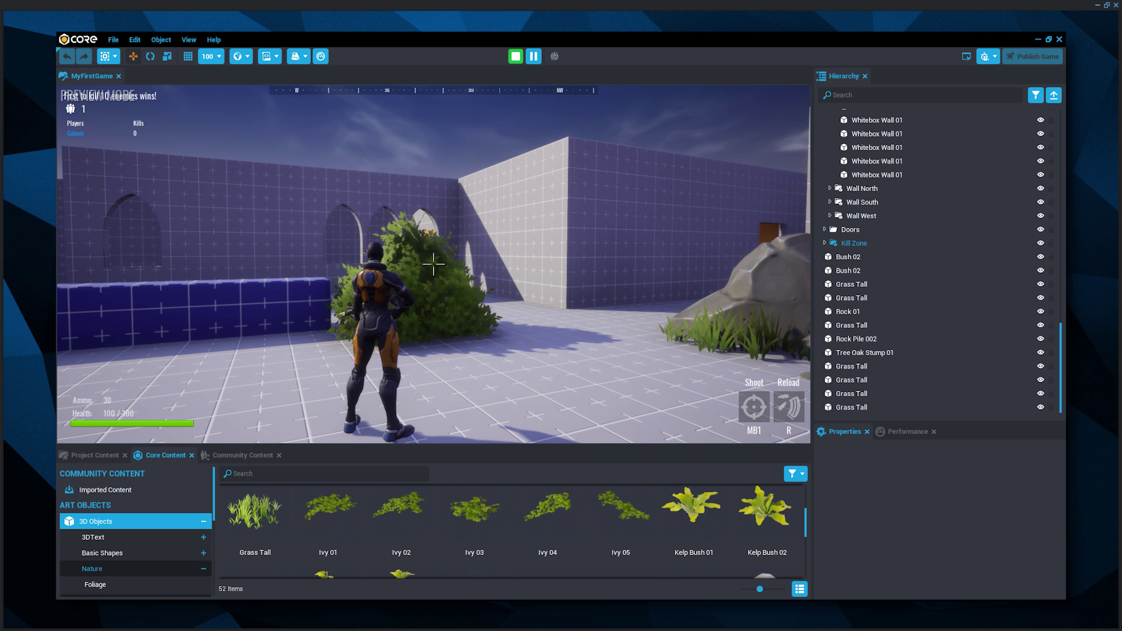
Walk the character up against the bush and back in the single-player preview, and end the preview
{"action": "key", "text": "w"}
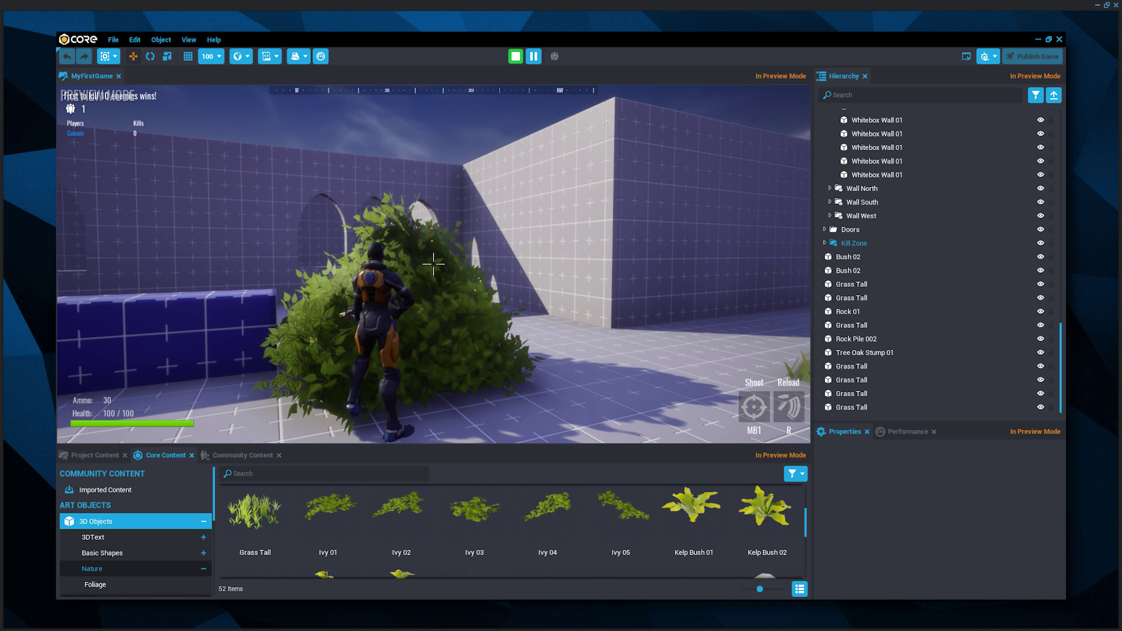
{"action": "key", "text": "s"}
{"action": "key", "text": "equal"}
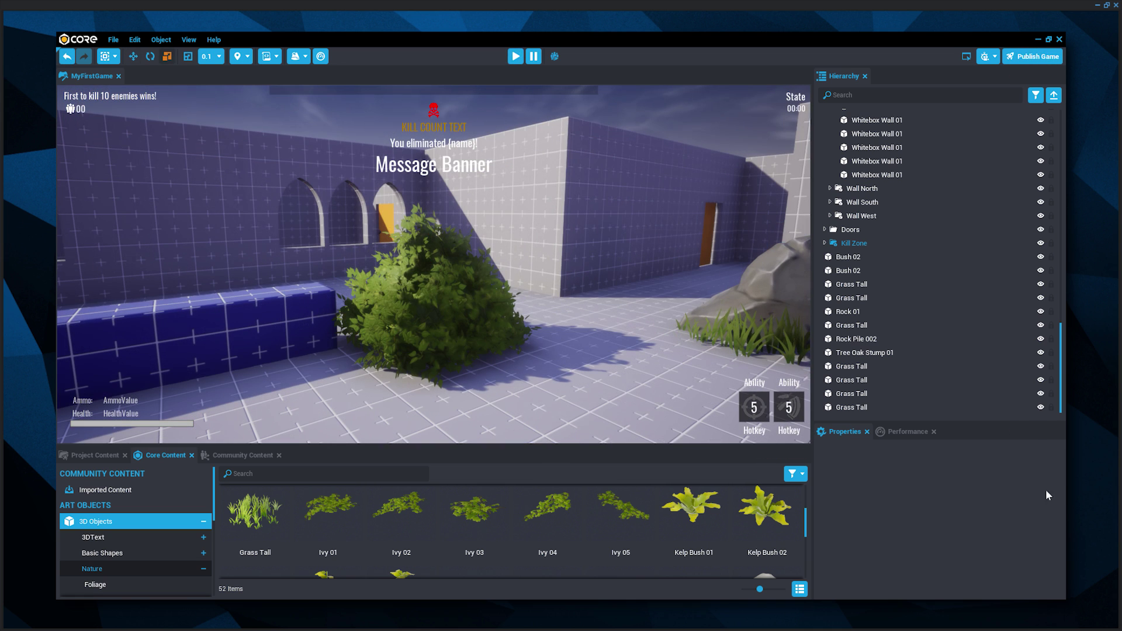
Set the Collision of the Bush 02 at the end of the low blue wall to Force Off
{"action": "left_click", "coordinate": [455, 322]}
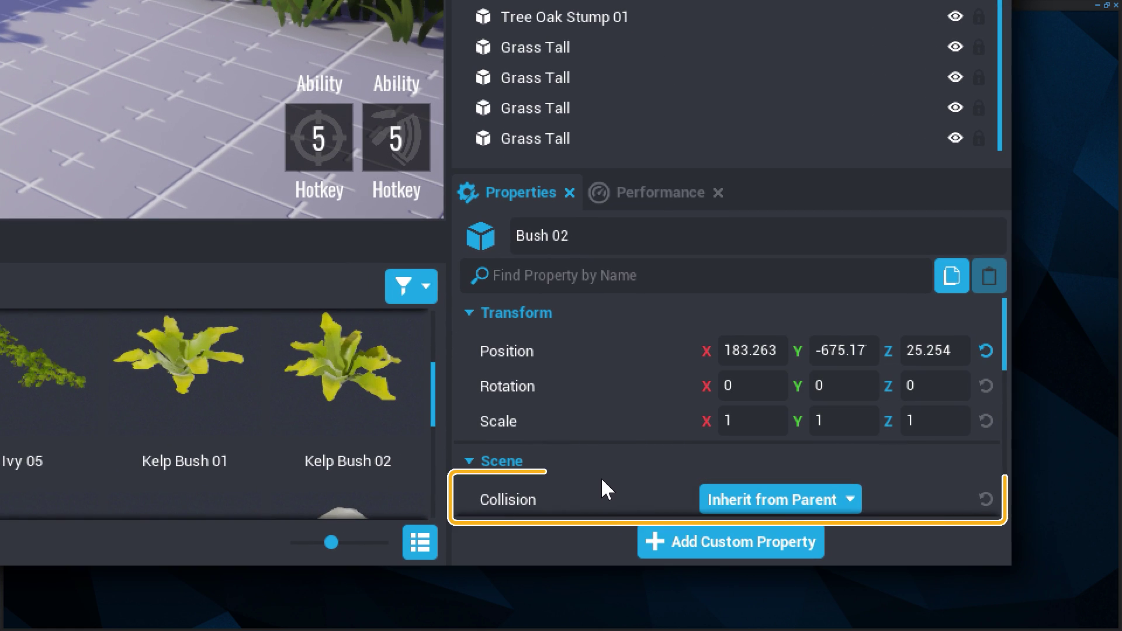
{"action": "mouse_move", "coordinate": [729, 527]}
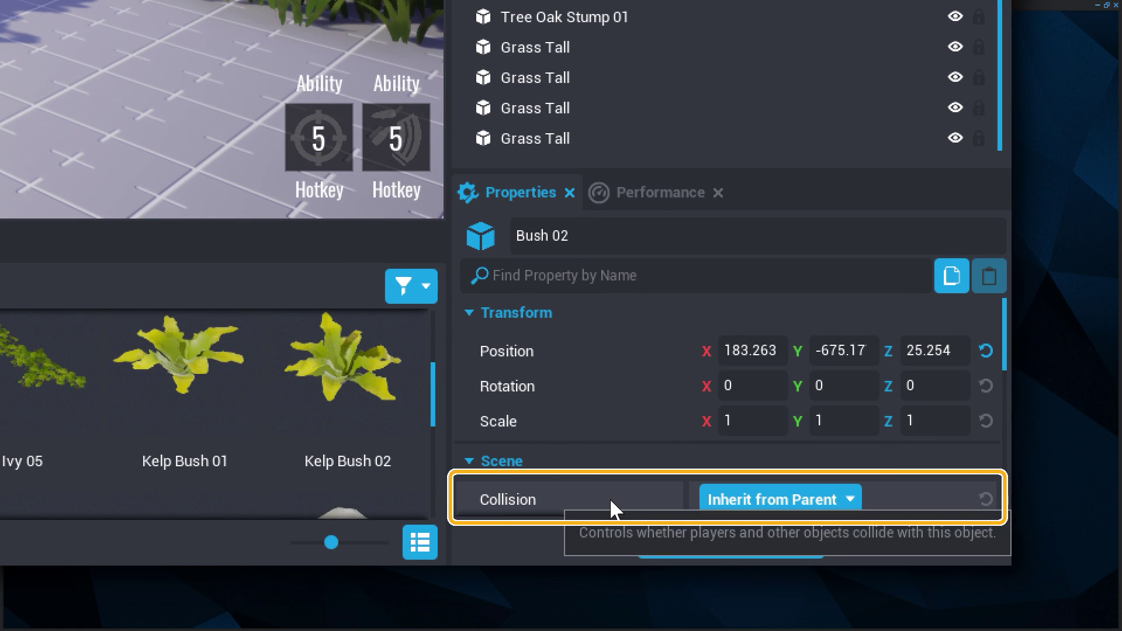
{"action": "left_click", "coordinate": [849, 504]}
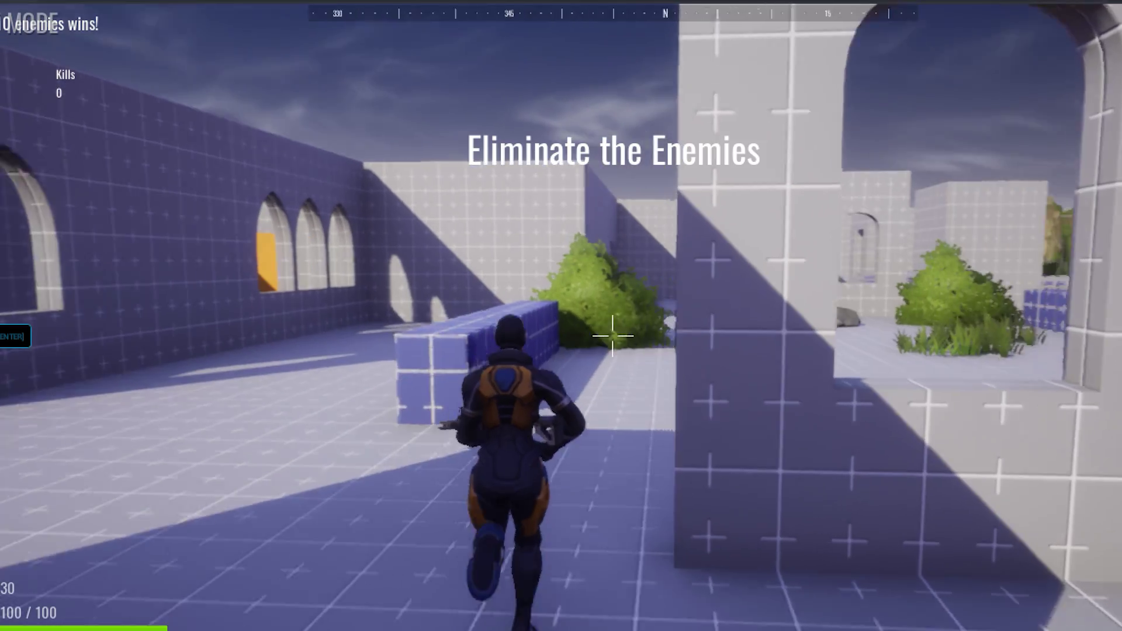
Run the character past the blue wall and into the bush in the preview to test its collision
{"action": "key", "text": "w"}
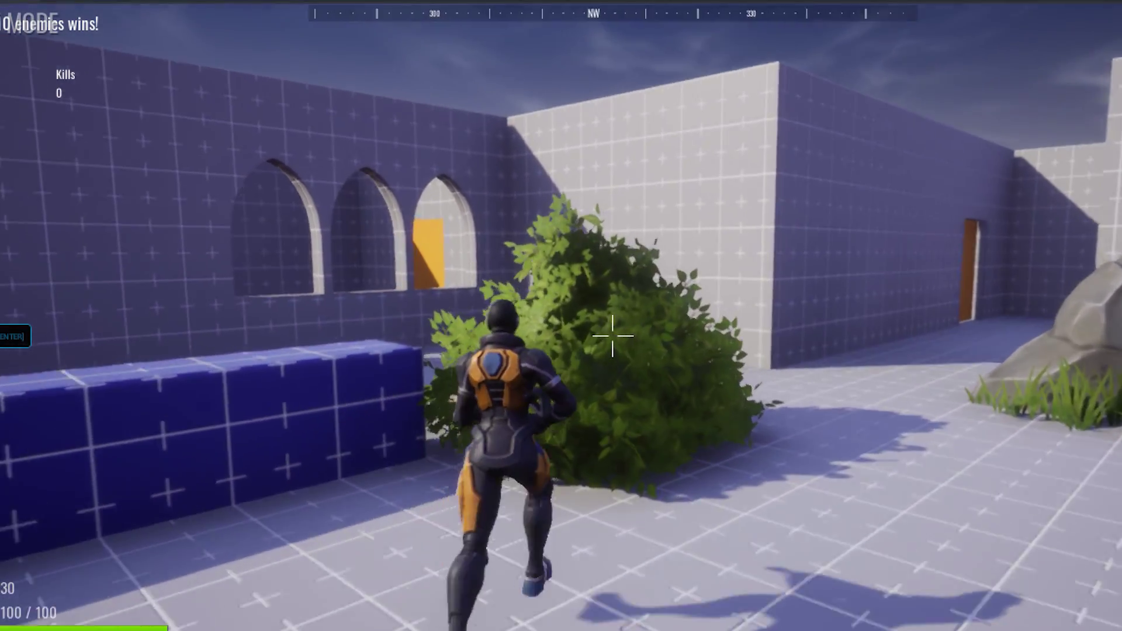
{"action": "key", "text": "w"}
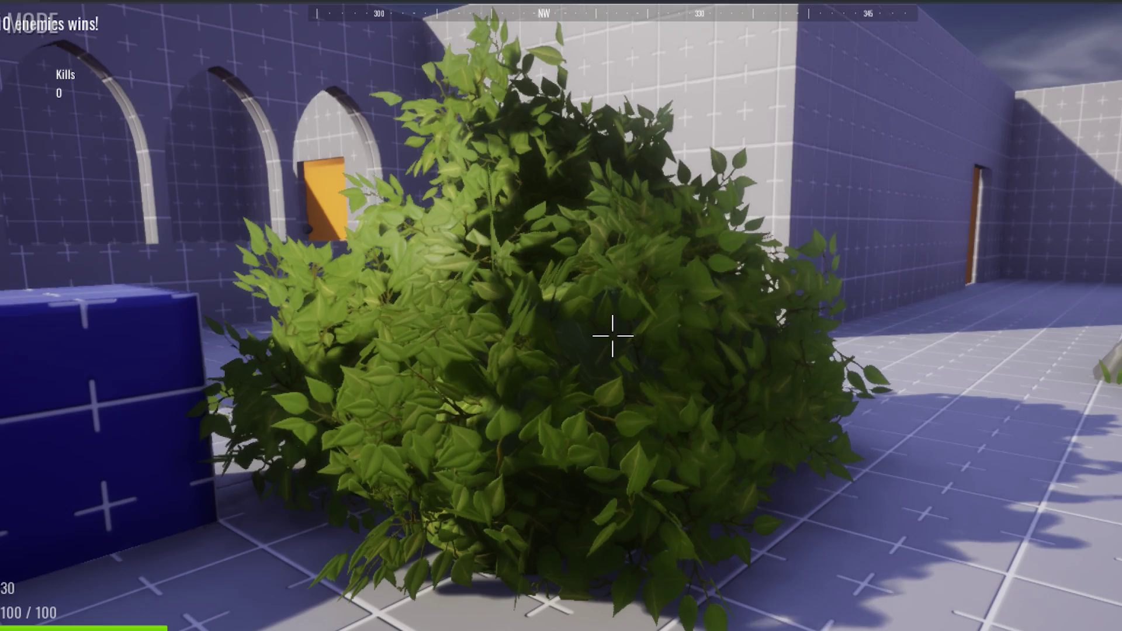
{"action": "key", "text": "a"}
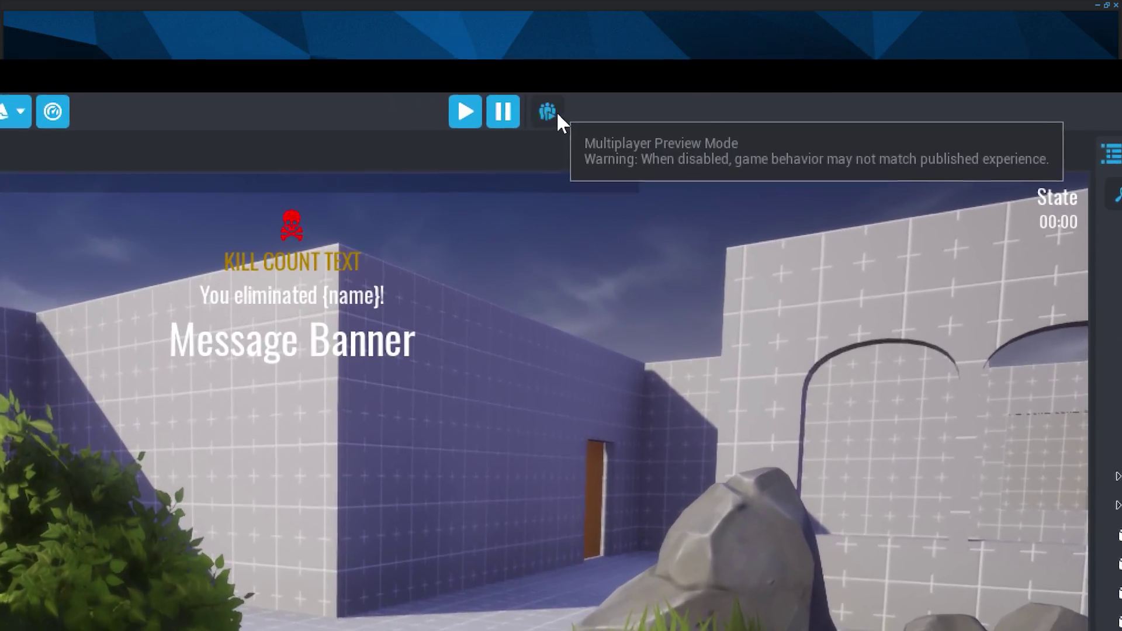
Enable multiplayer preview mode with 2 players and start the preview
{"action": "left_click", "coordinate": [555, 56]}
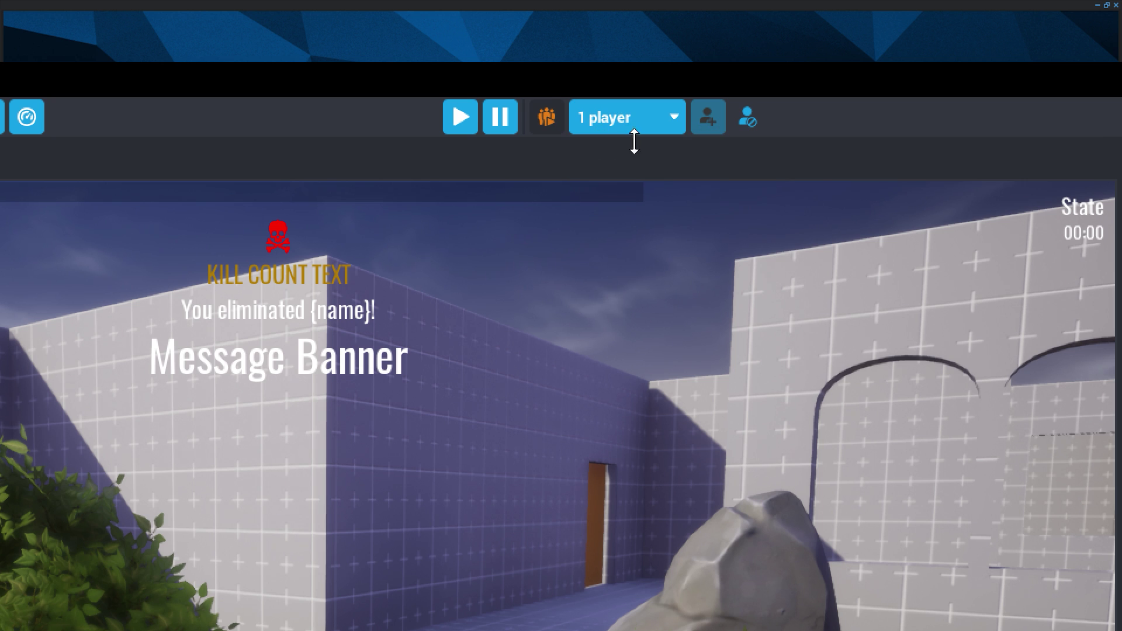
{"action": "left_click", "coordinate": [660, 125]}
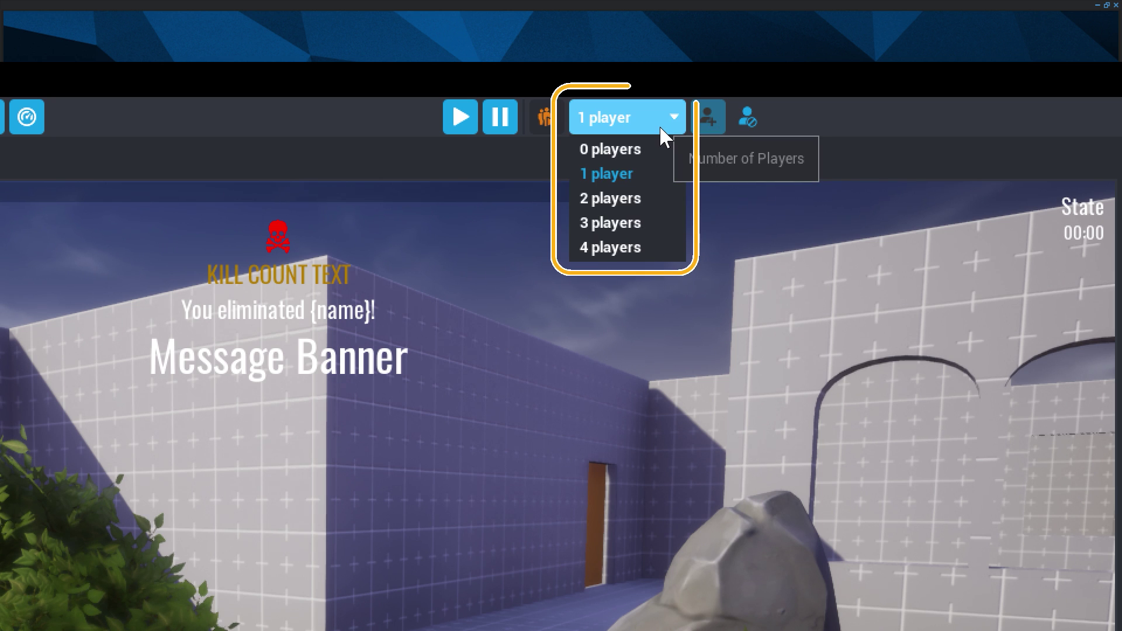
{"action": "left_click", "coordinate": [656, 198]}
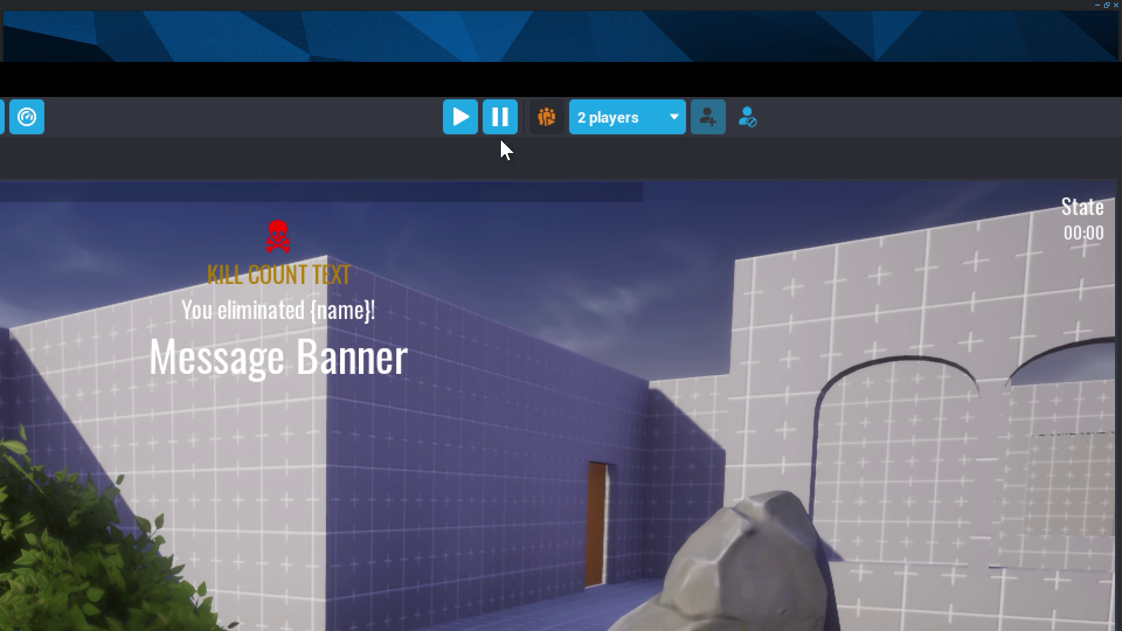
{"action": "left_click", "coordinate": [462, 122]}
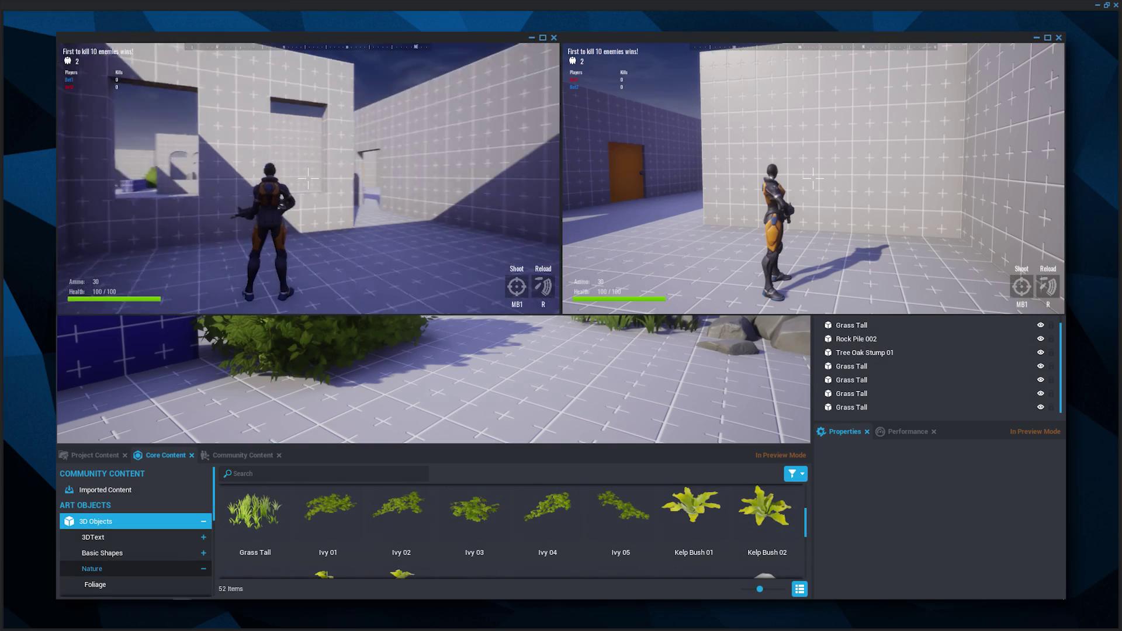
Crouch the first player inside the bush and run the second player towards it to test the hiding spot
{"action": "key", "text": "w"}
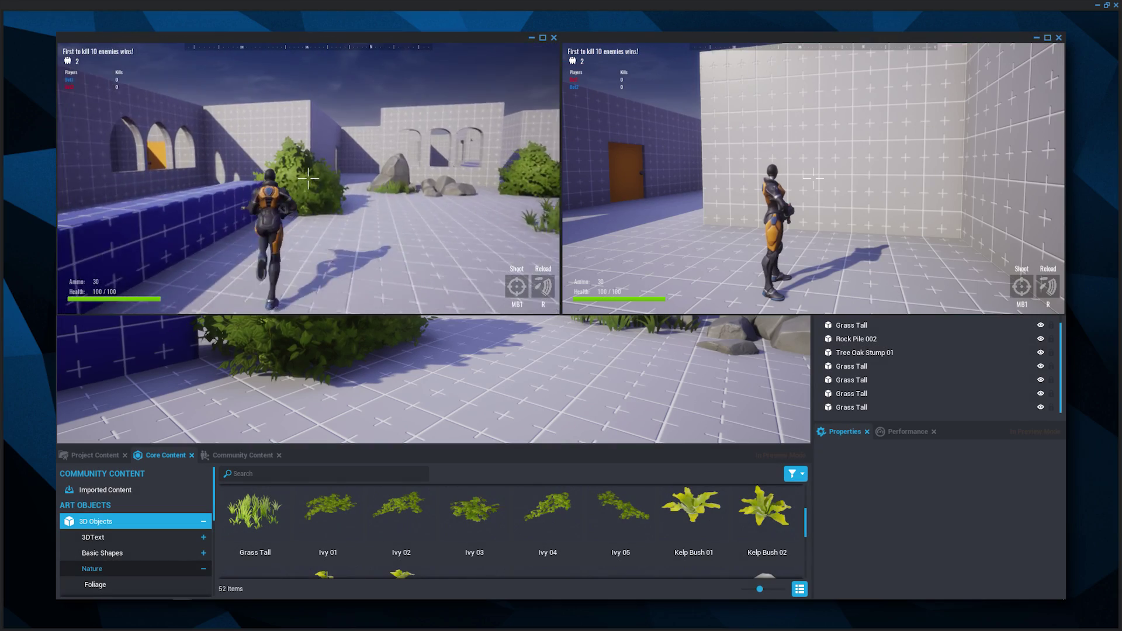
{"action": "key", "text": "w"}
{"action": "key", "text": "c"}
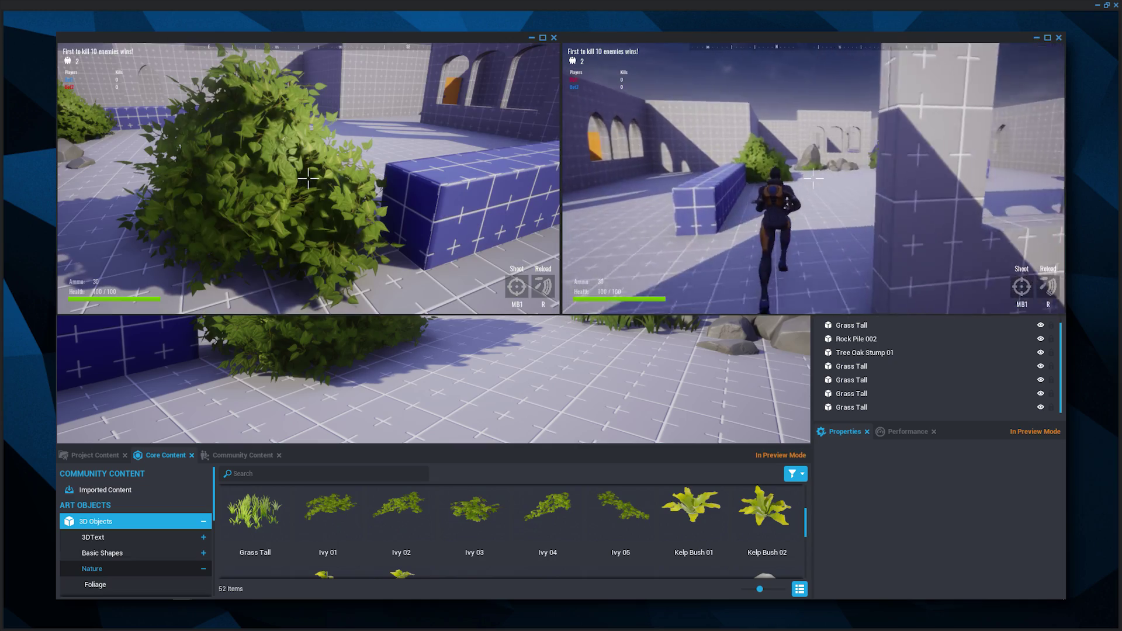
{"action": "key", "text": "w"}
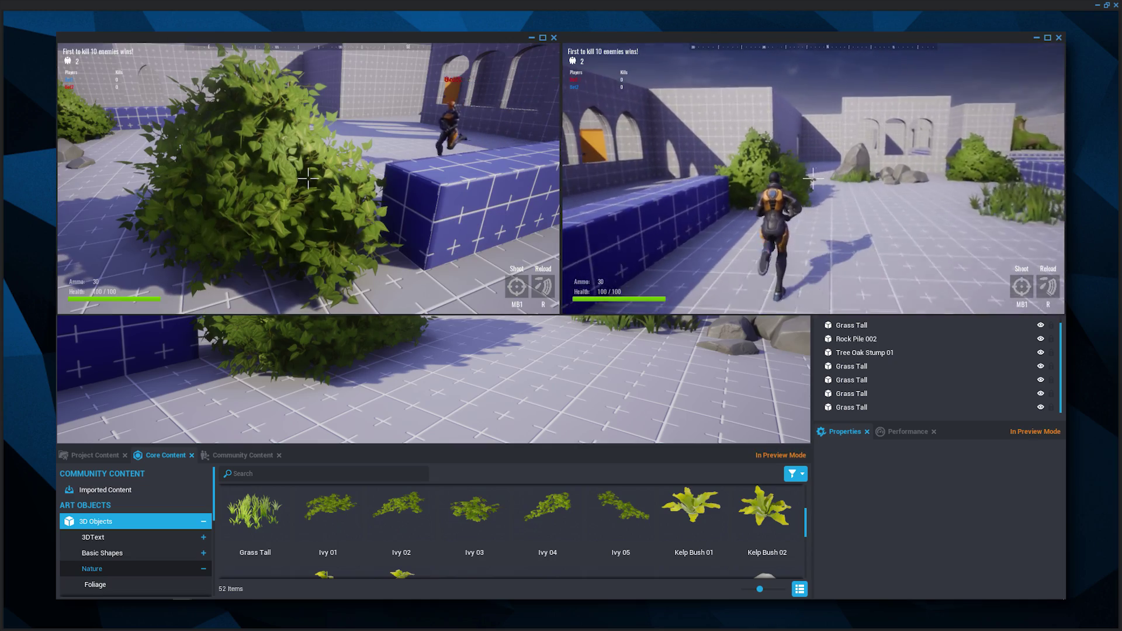
{"action": "key", "text": "w"}
{"action": "key", "text": "d"}
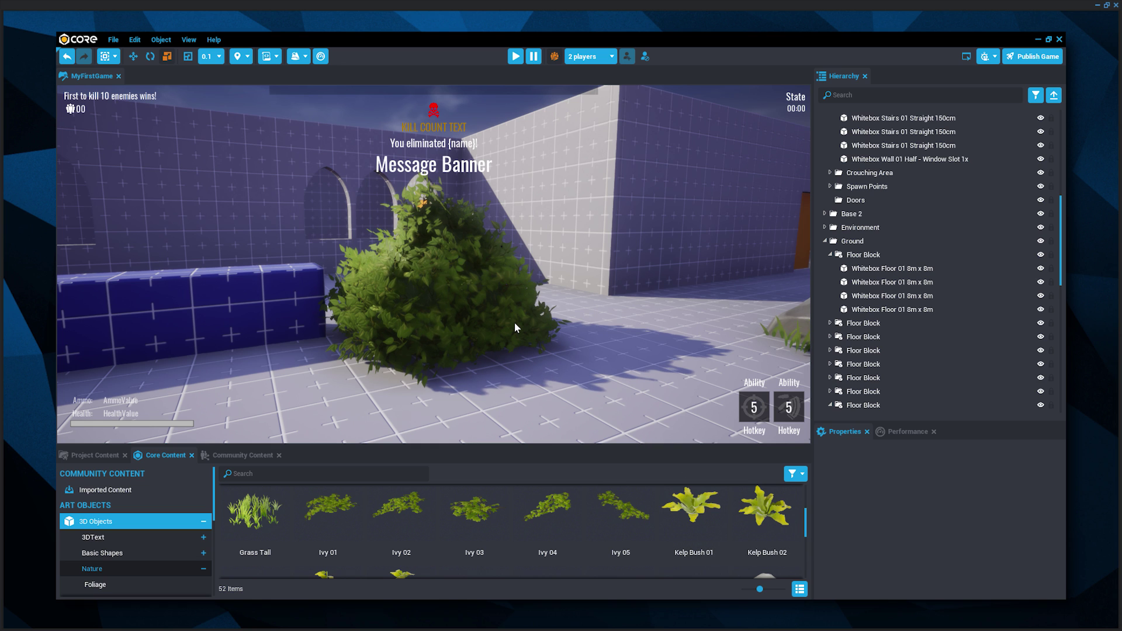
Scale the Bush 02 beside the blue wall down uniformly to about 0.698
{"action": "left_click", "coordinate": [515, 322]}
{"action": "left_click_drag", "start_coordinate": [440, 331], "coordinate": [422, 344]}
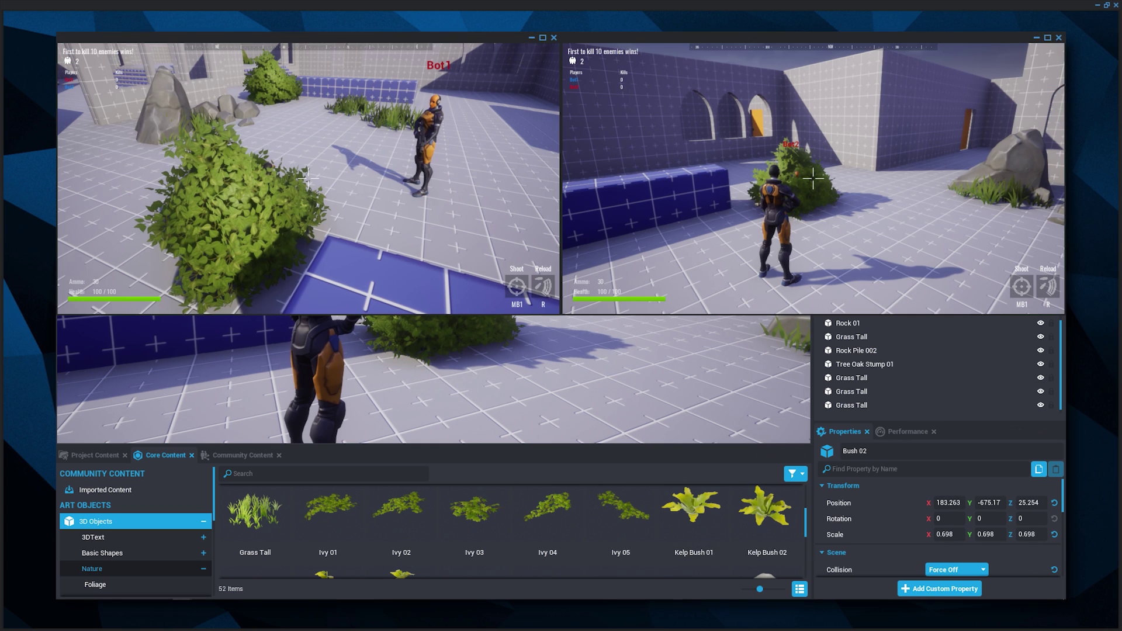